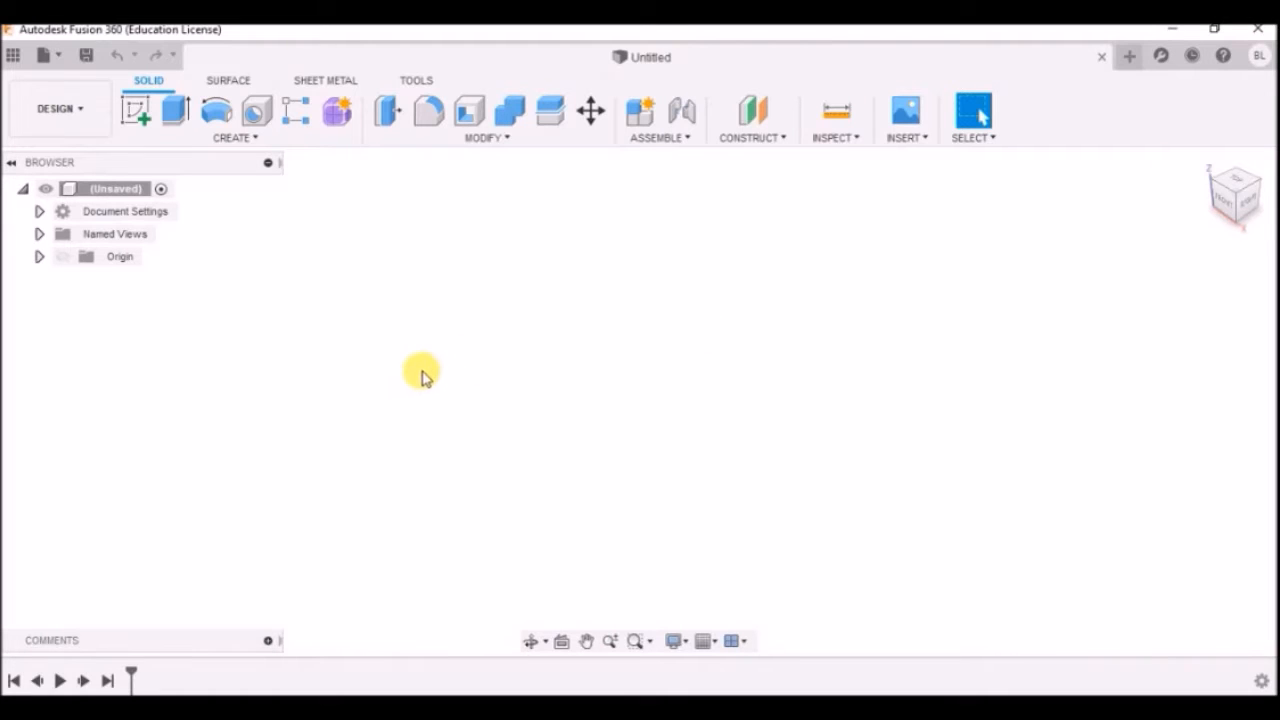
Start creating a new sketch in the empty design
left_click(137, 109)
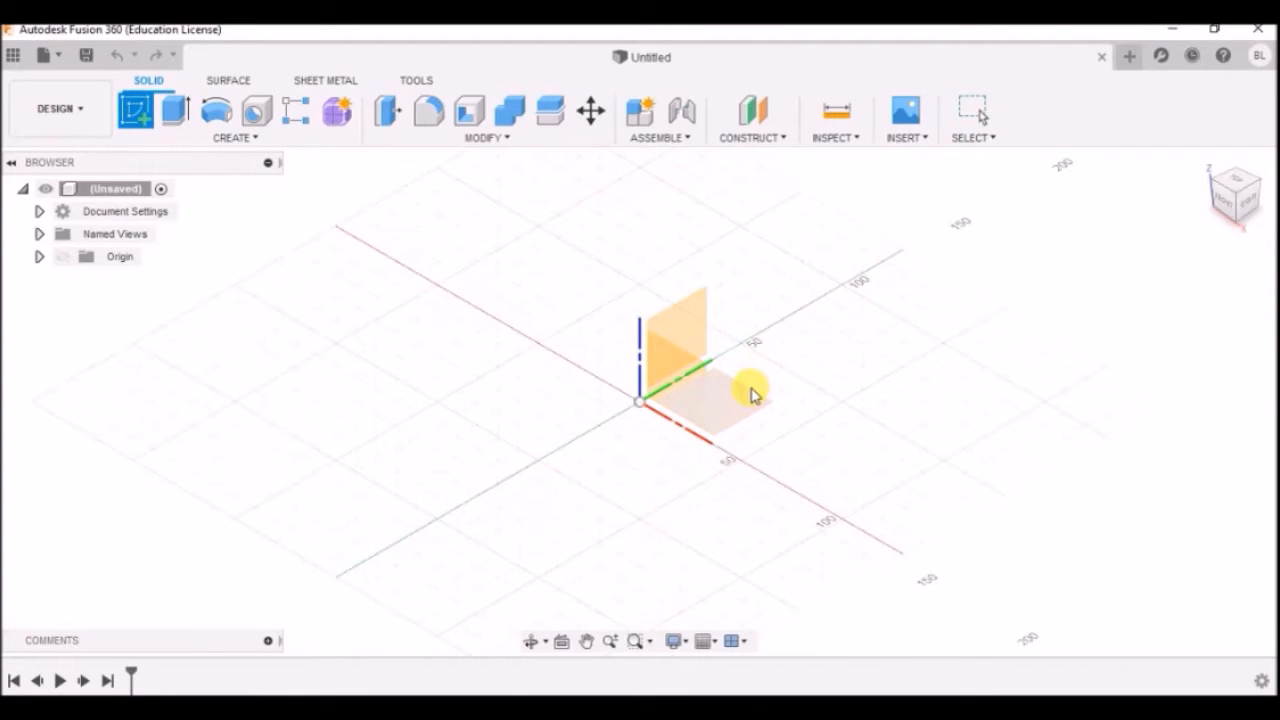
left_click(1199, 243)
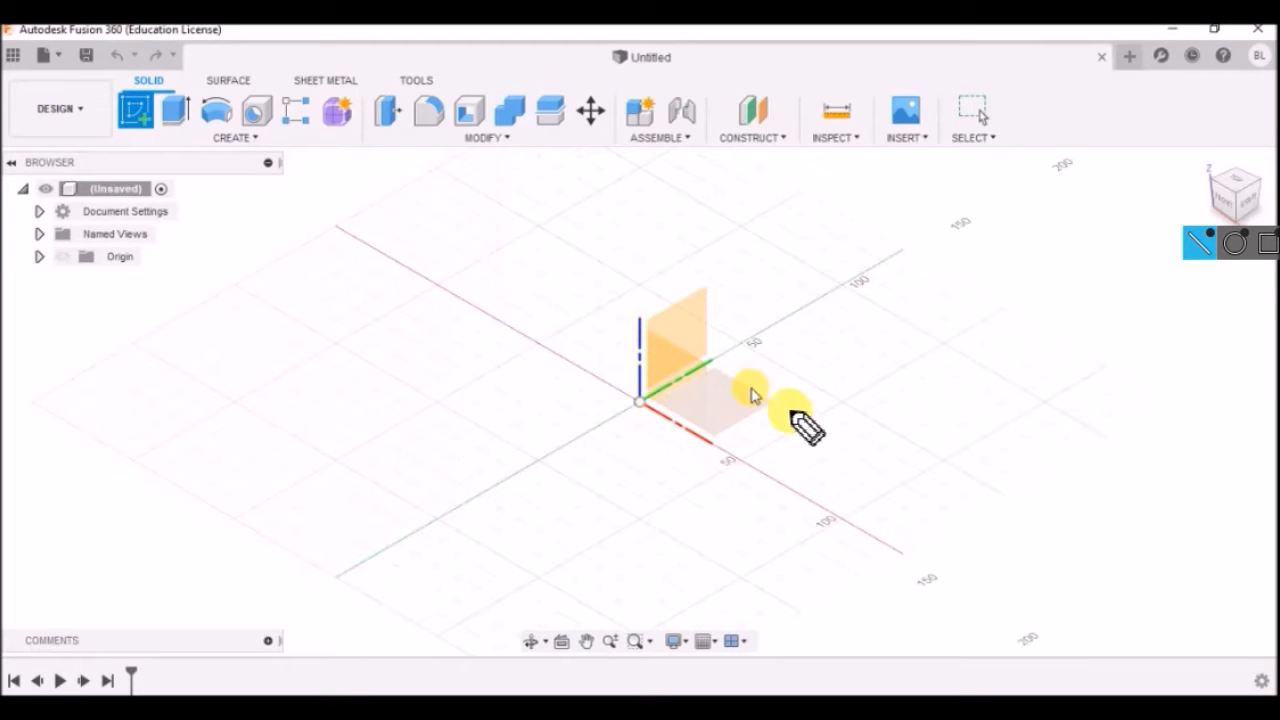
mouse_move(778, 439)
left_mouse_down()
mouse_move(826, 418)
mouse_move(813, 460)
left_mouse_up()
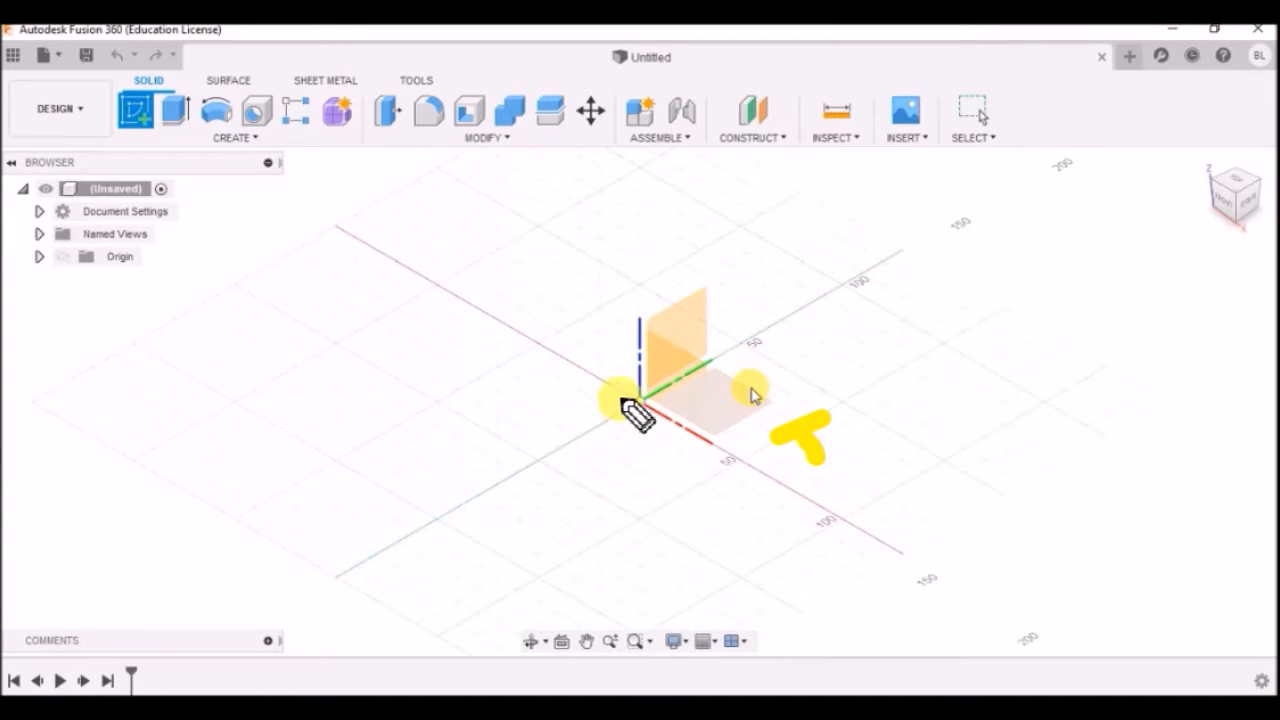
mouse_move(678, 367)
left_mouse_down()
mouse_move(674, 406)
mouse_move(697, 373)
mouse_move(688, 394)
left_mouse_up()
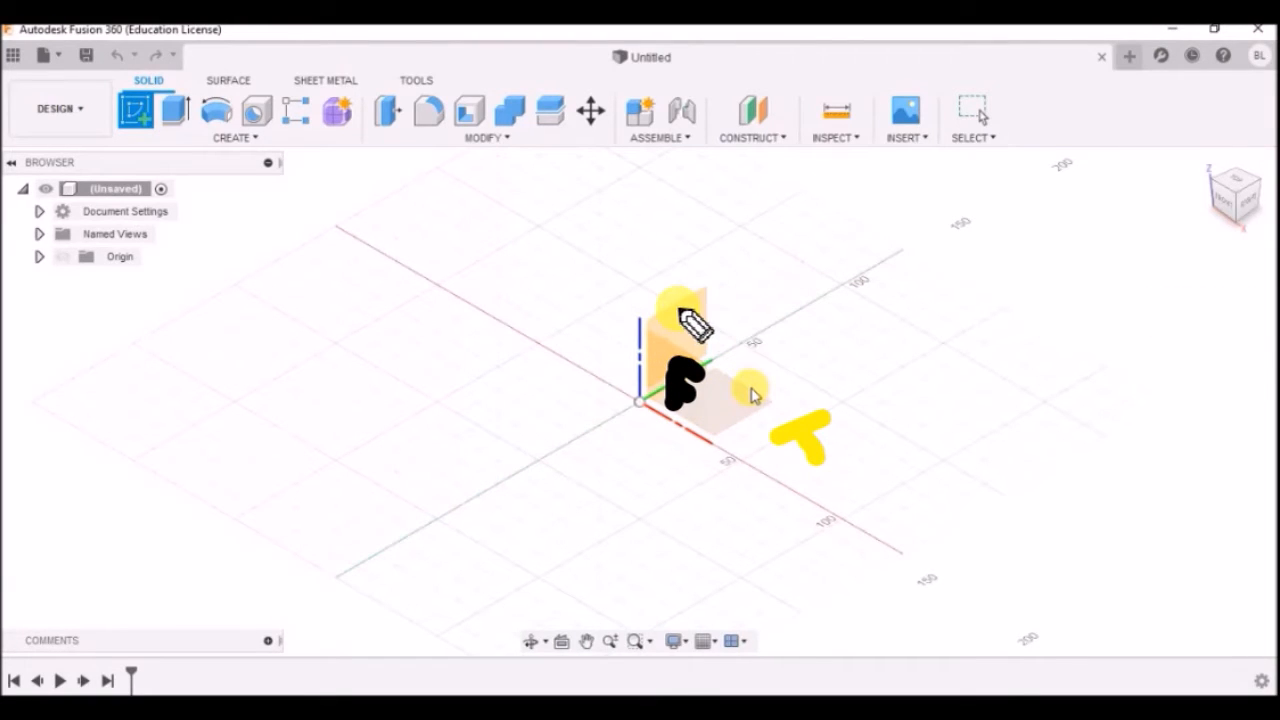
left_click_drag(678, 312, 683, 318)
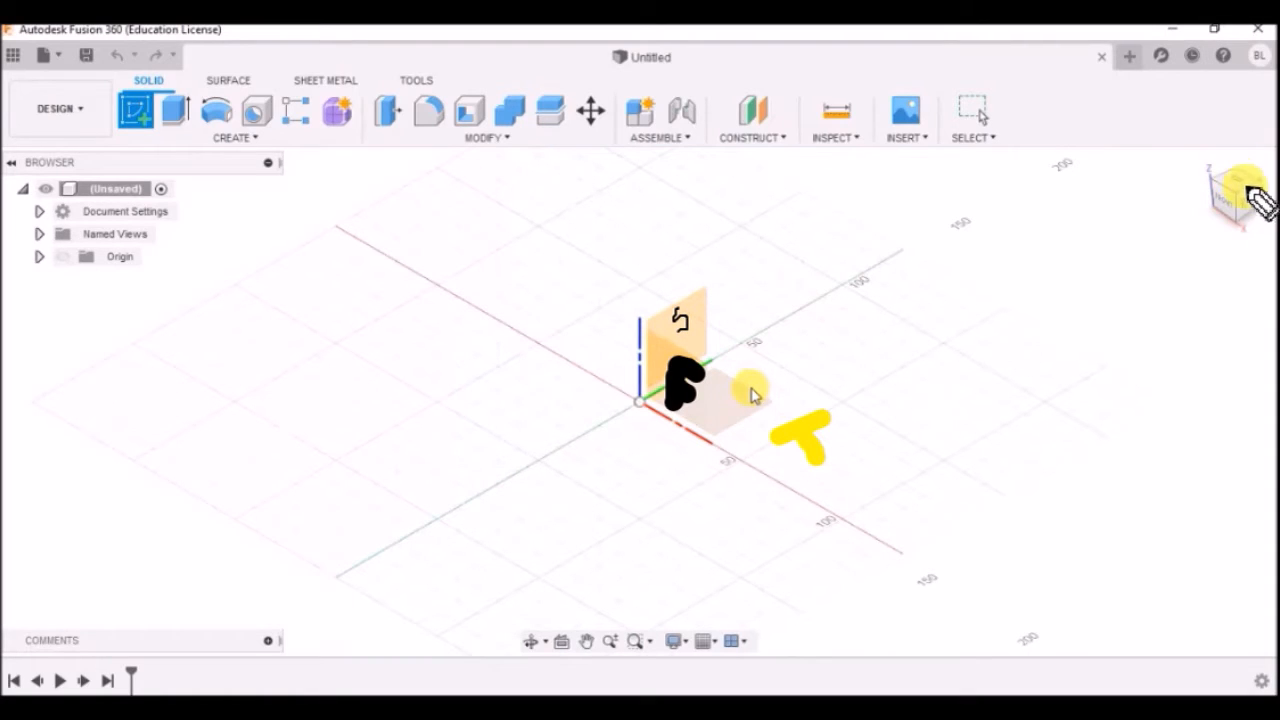
left_click_drag(1243, 177, 1238, 192)
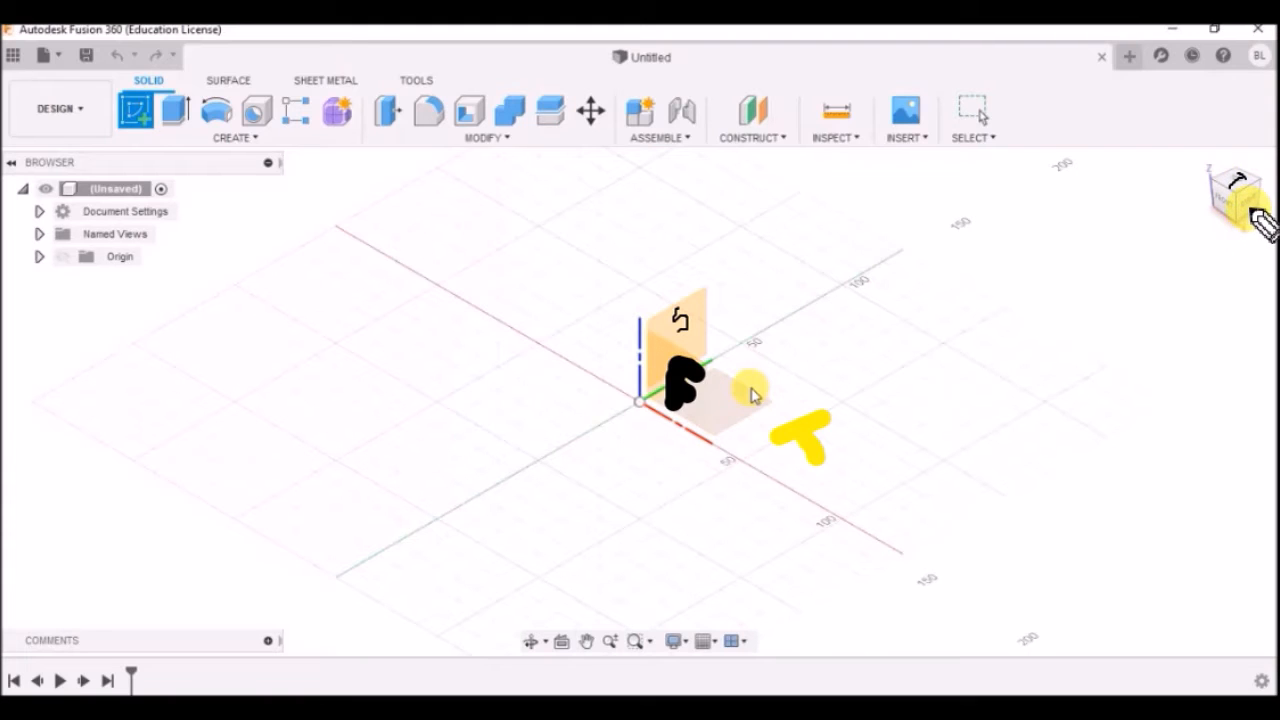
mouse_move(1215, 190)
left_mouse_down()
mouse_move(1215, 212)
mouse_move(1225, 190)
left_mouse_up()
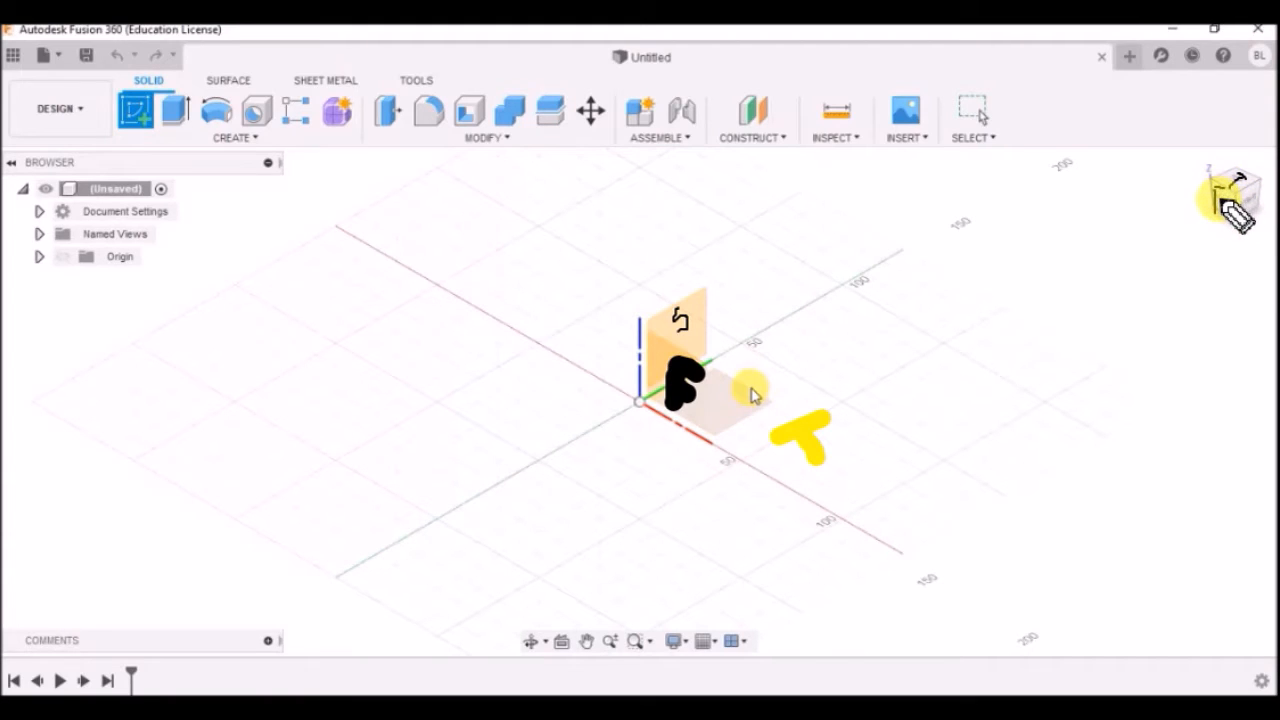
left_click_drag(1258, 206, 1254, 218)
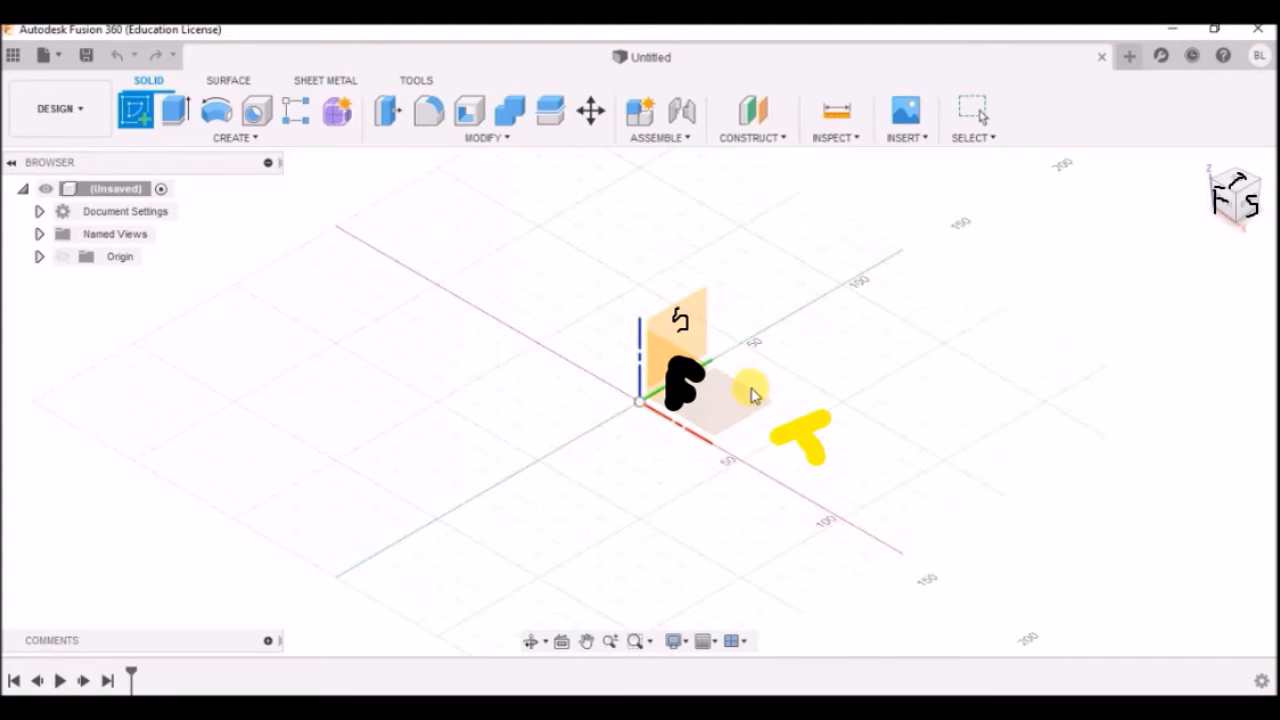
key("Escape")
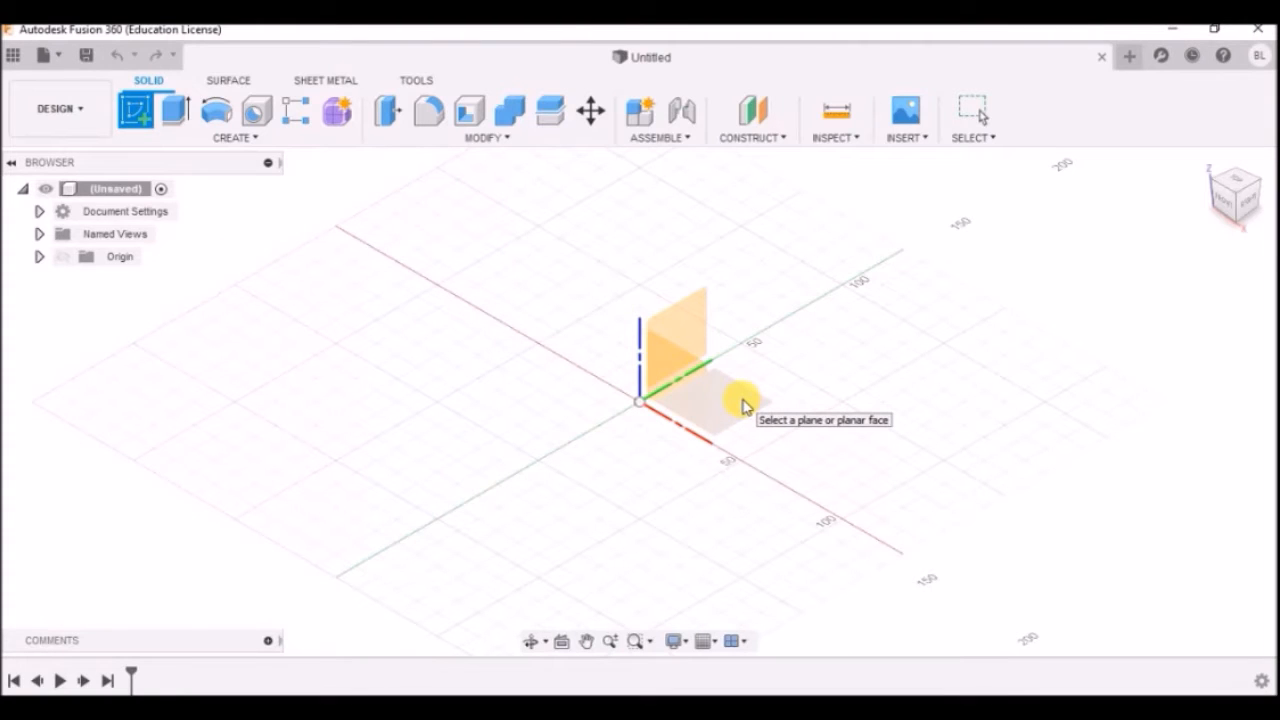
Sketch a two-point rectangle enclosing the origin on the horizontal top plane and finish the sketch
left_click(742, 400)
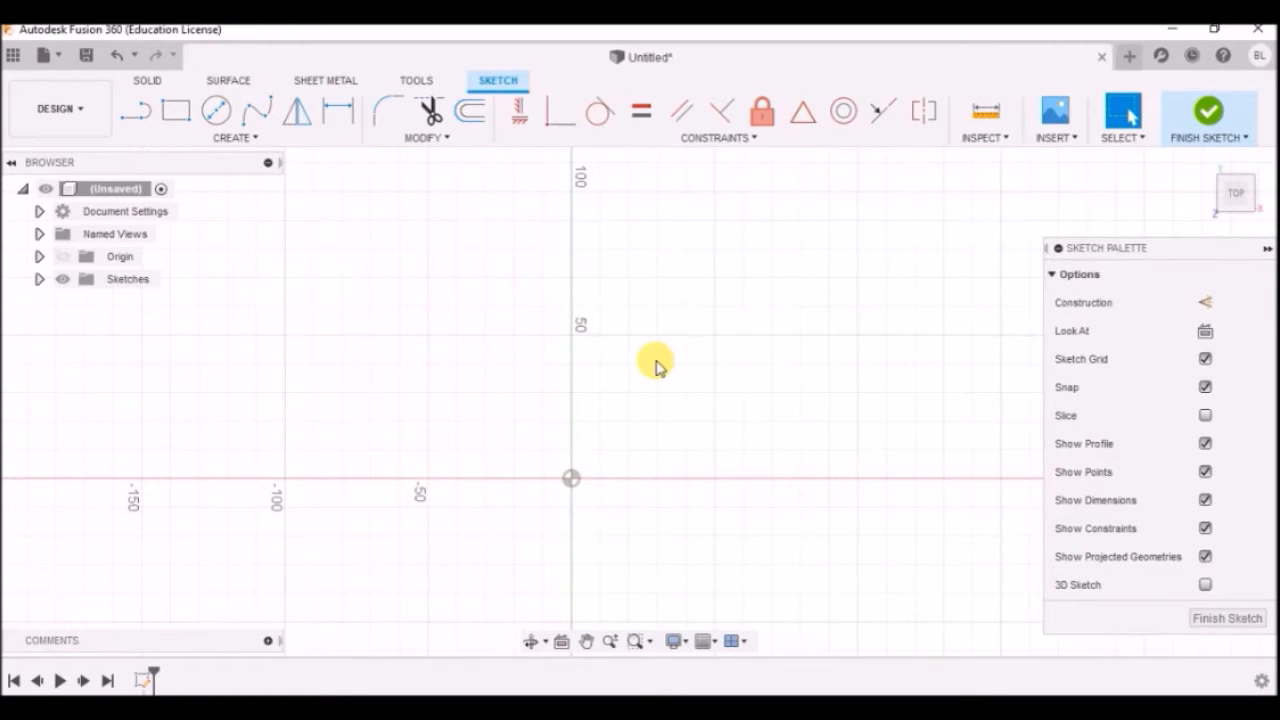
left_click(176, 115)
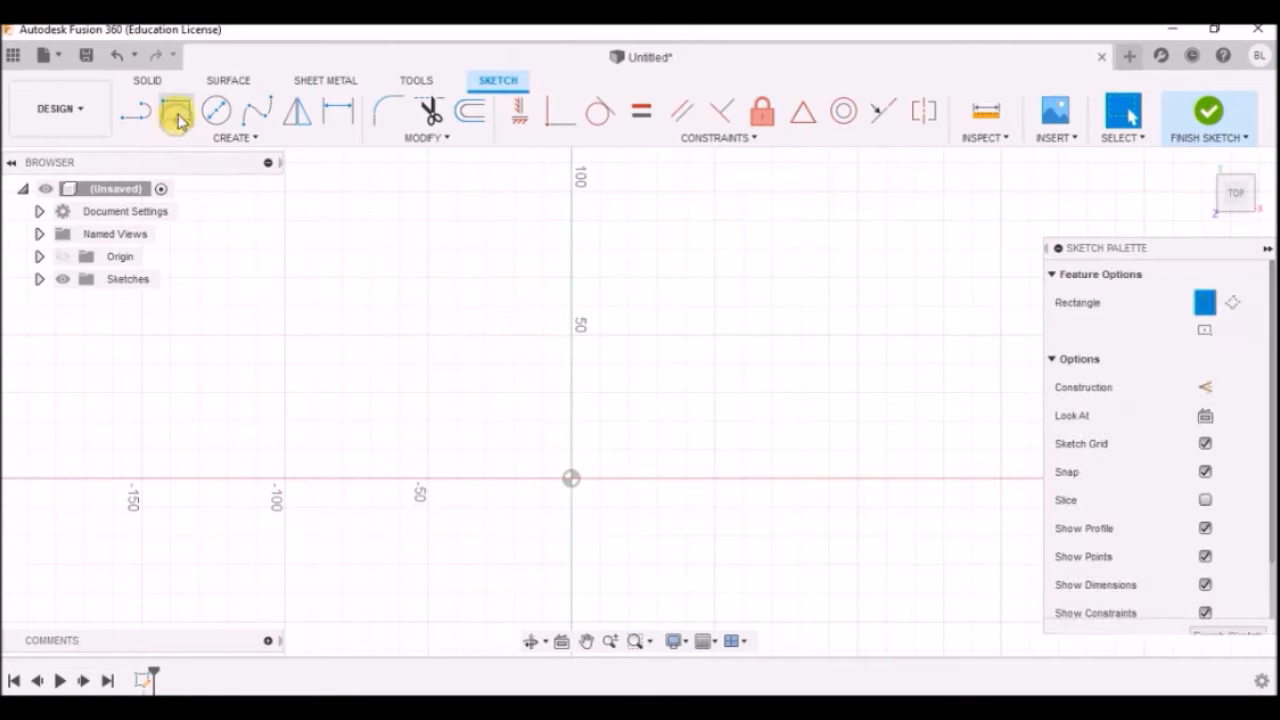
left_click(486, 421)
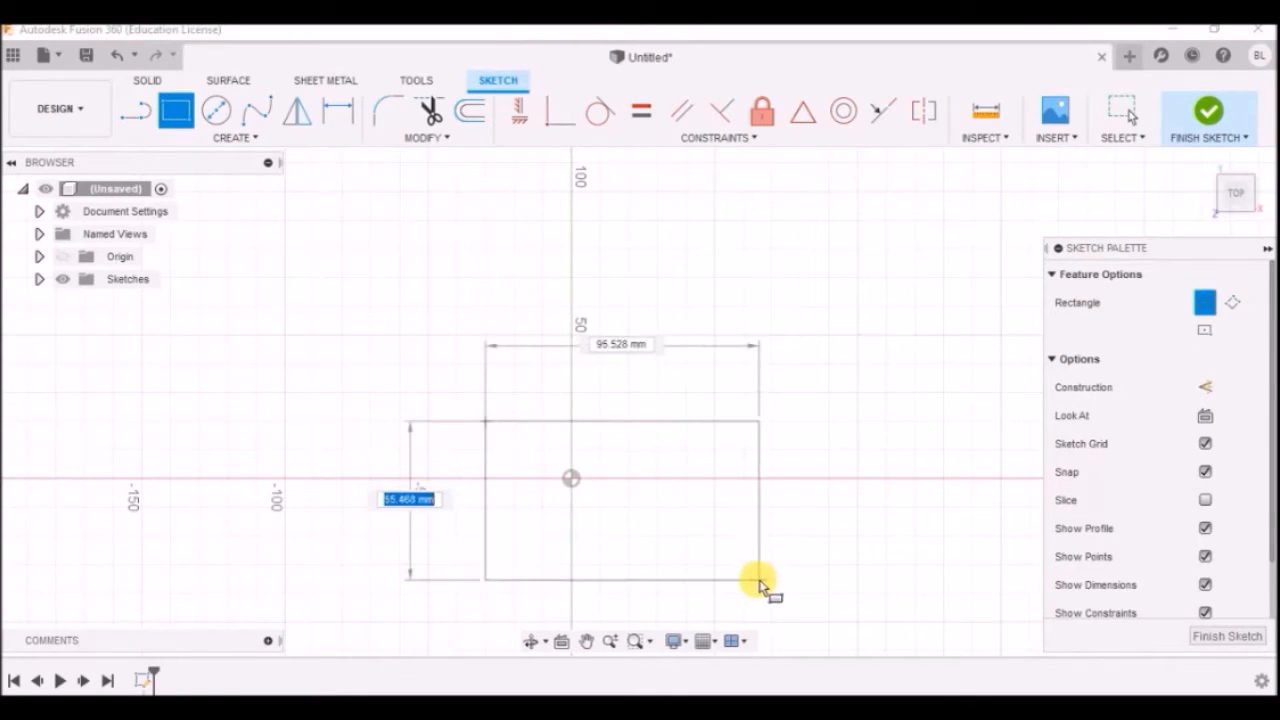
left_click(668, 560)
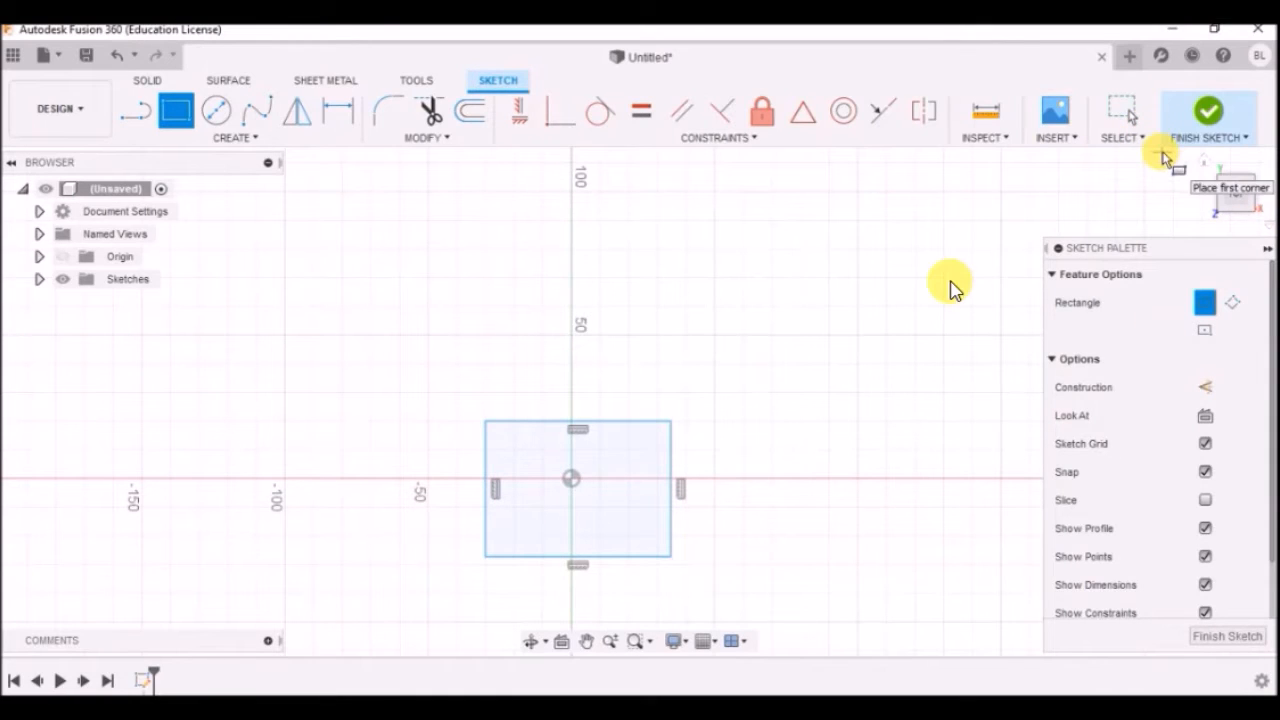
left_click(1207, 114)
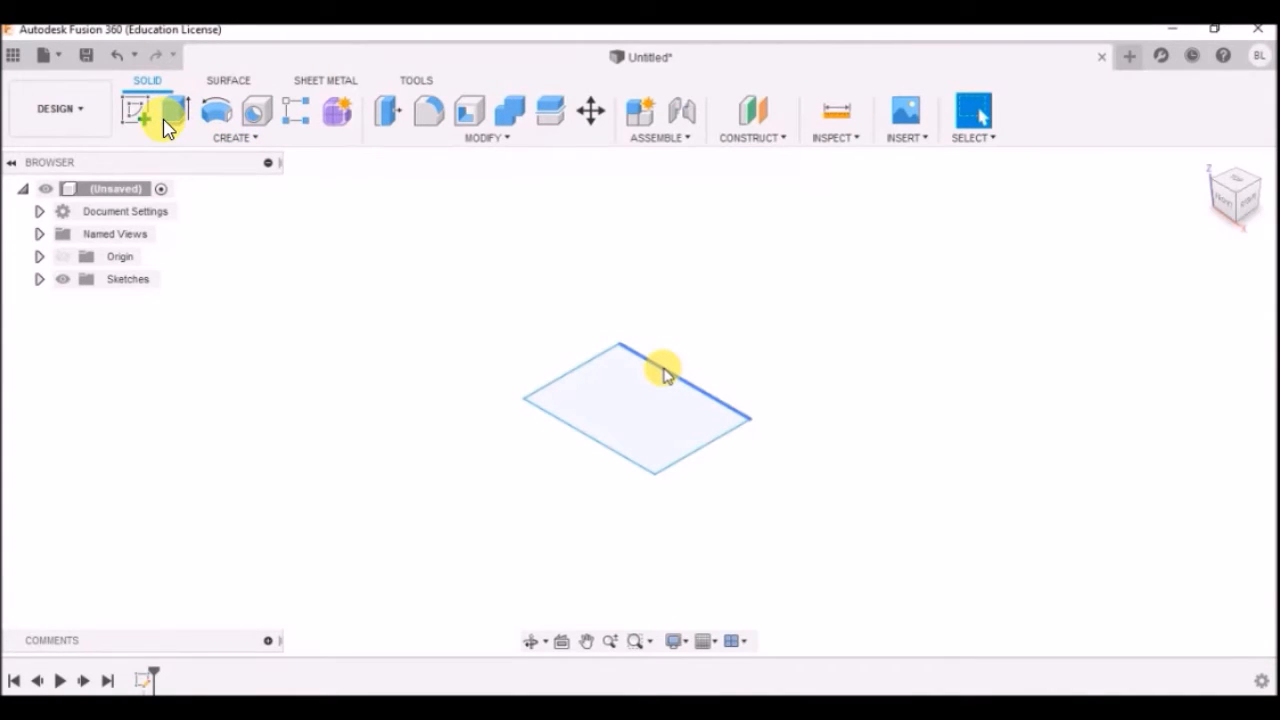
Extrude the rectangle profile 50 mm upward as a new body
left_click(636, 392)
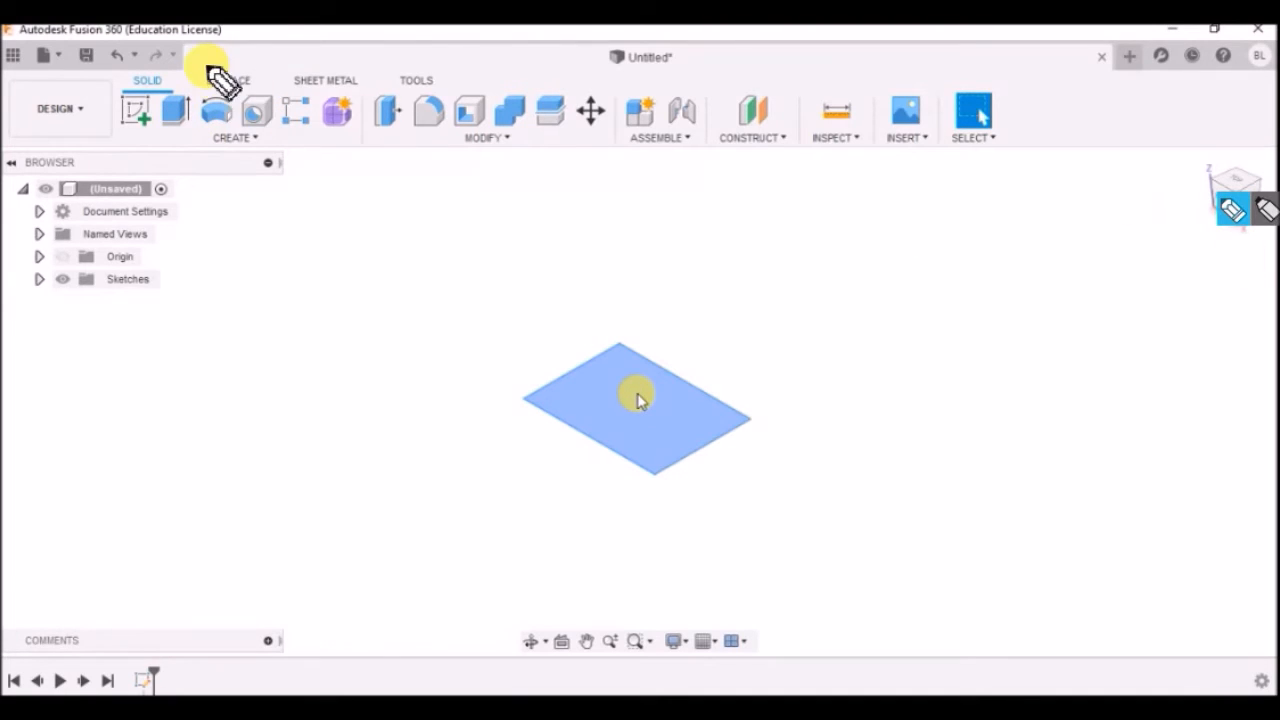
left_click(638, 398)
mouse_move(200, 90)
left_mouse_down()
mouse_move(162, 116)
mouse_move(184, 132)
mouse_move(180, 84)
left_mouse_up()
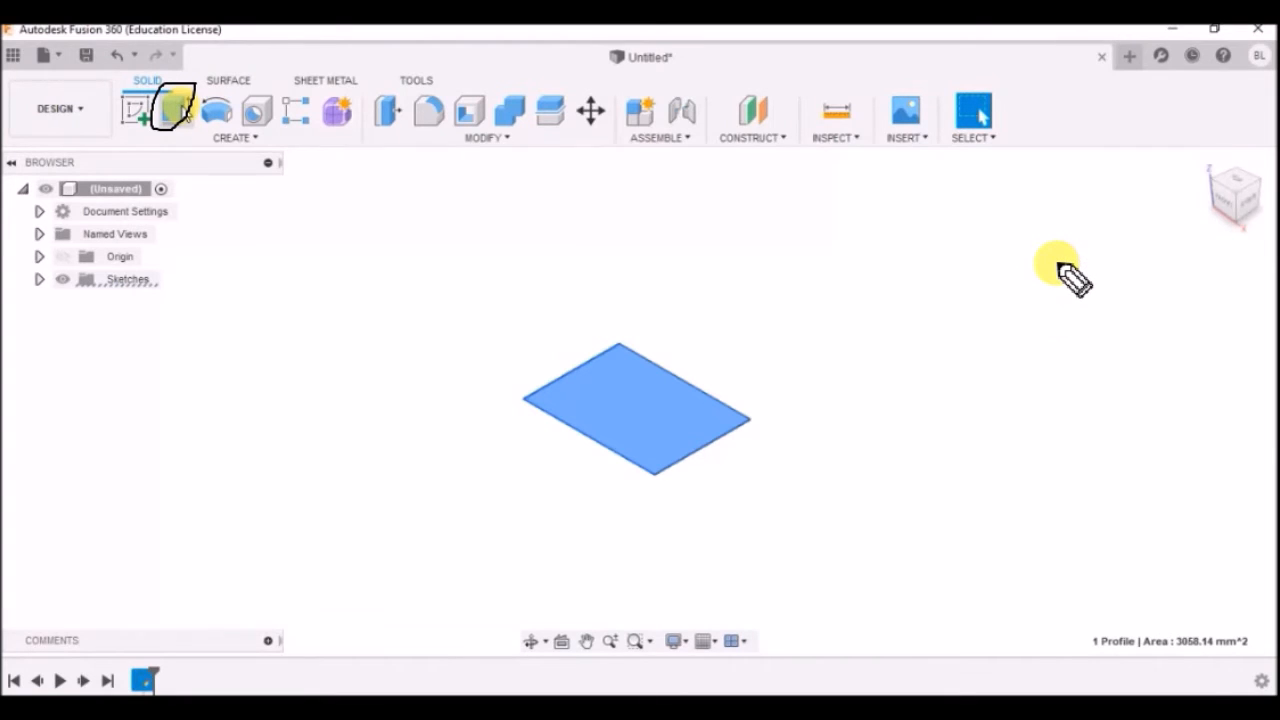
key("e")
left_click_drag(645, 352, 649, 266)
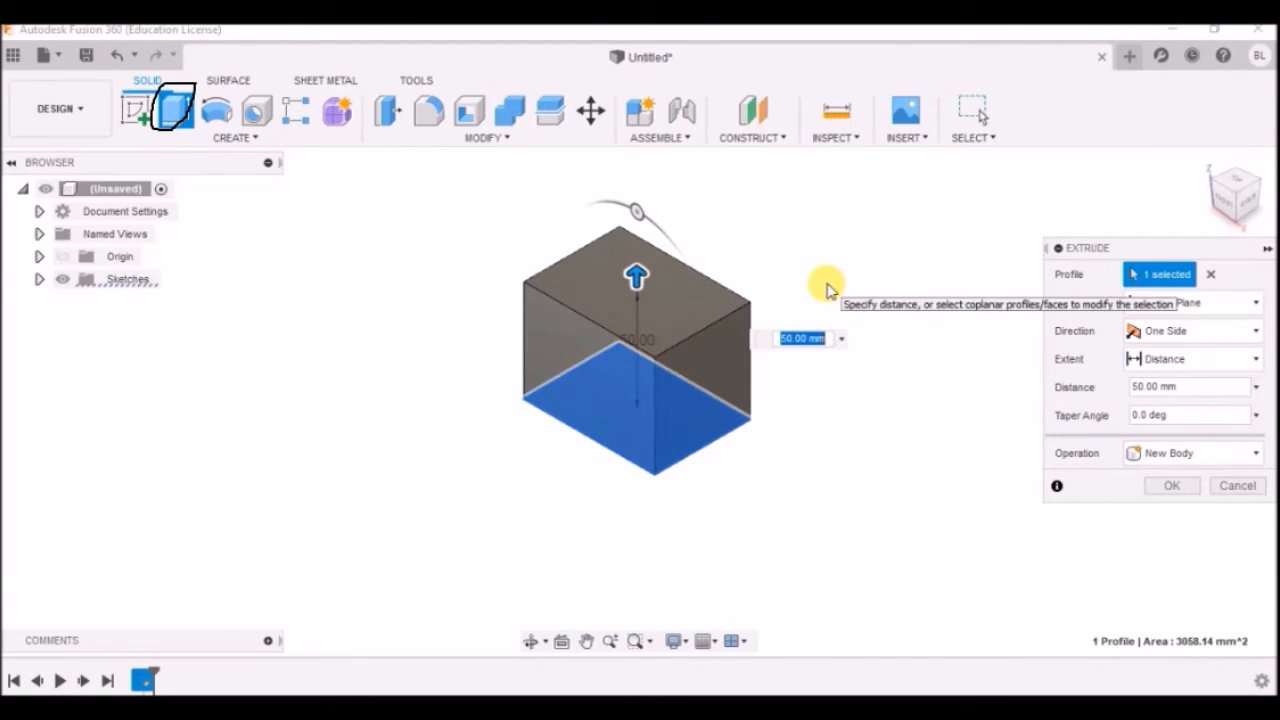
left_click(1172, 487)
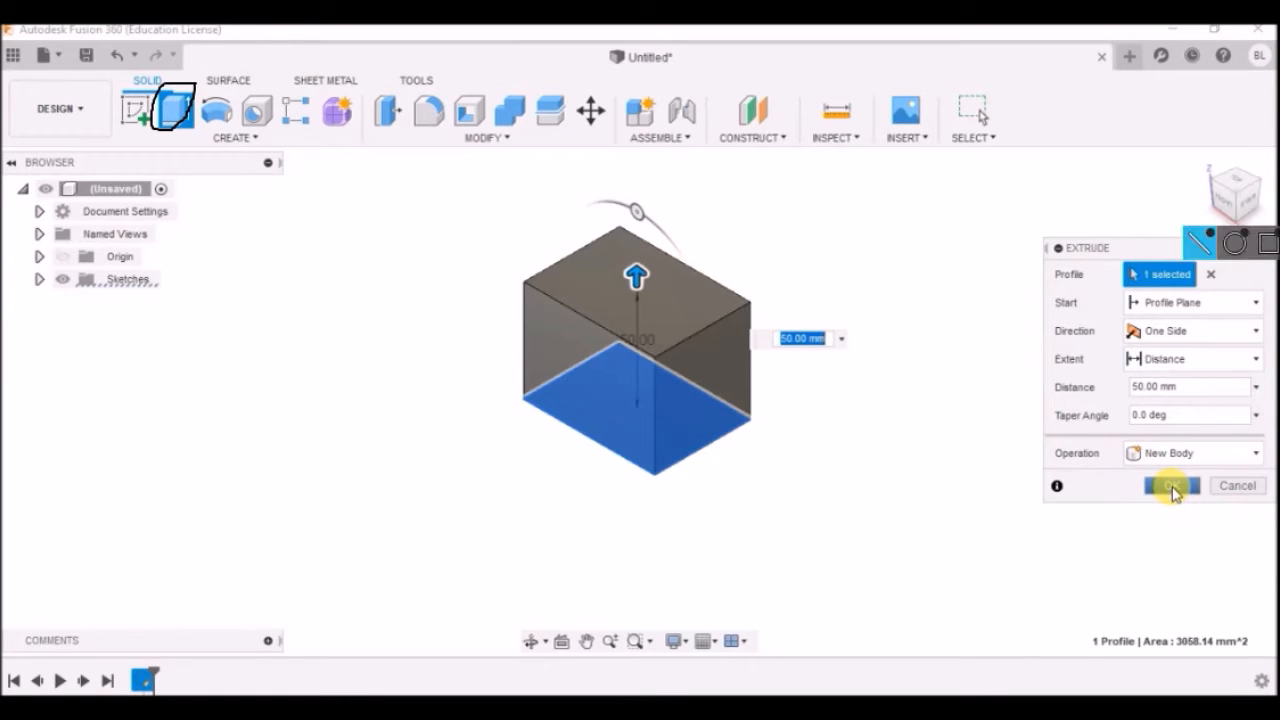
left_click(1172, 487)
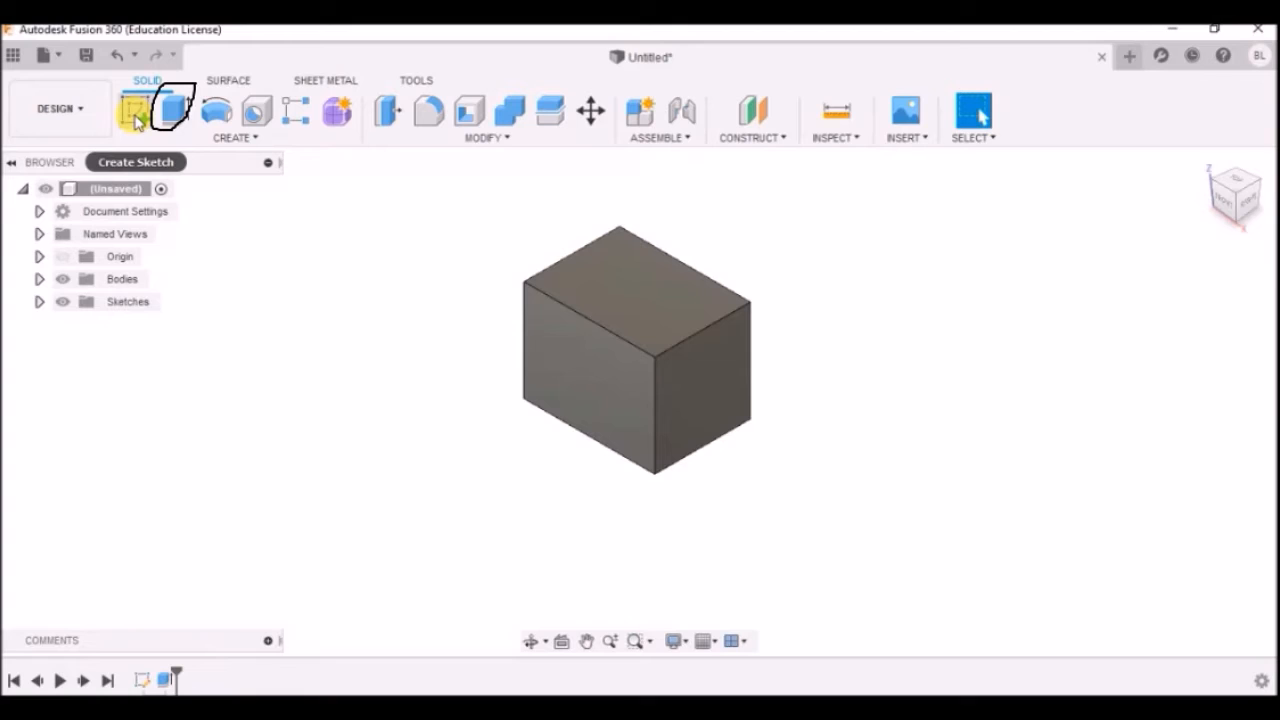
key("ctrl+z")
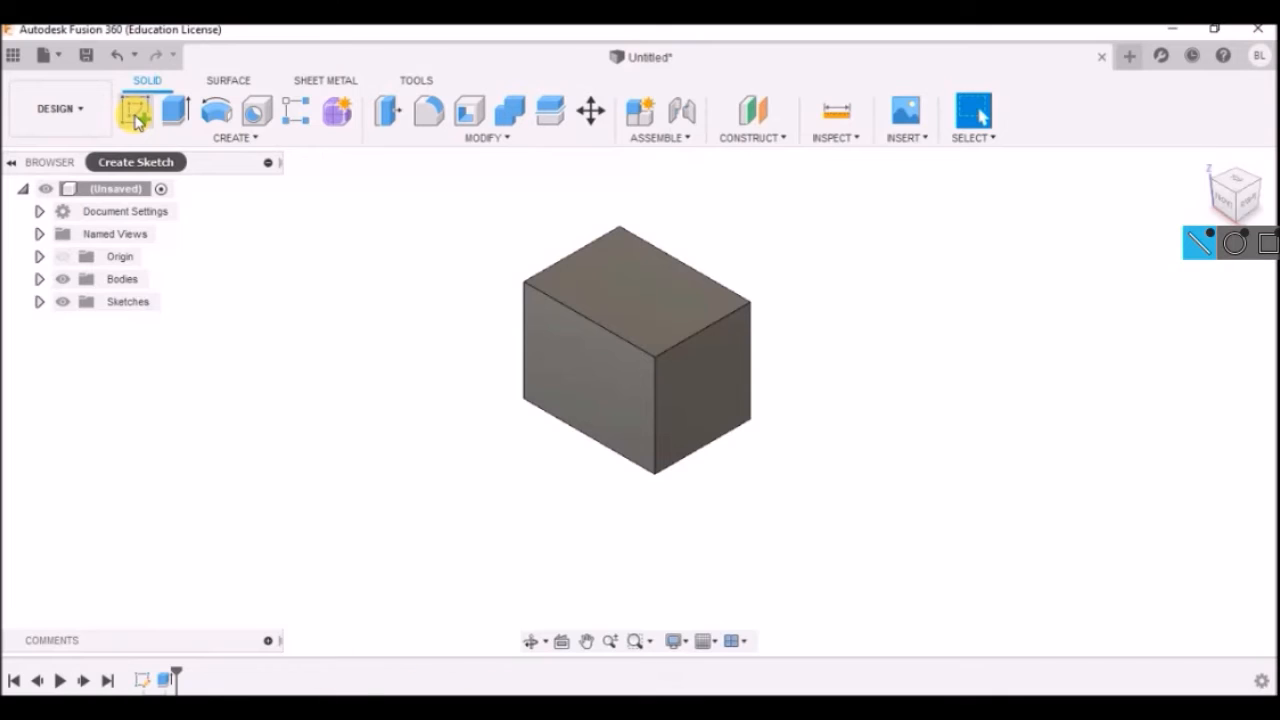
On the horizontal top plane, sketch a second rectangle about 61.6 by 46.2 mm beside the block, clear of it
left_click(136, 117)
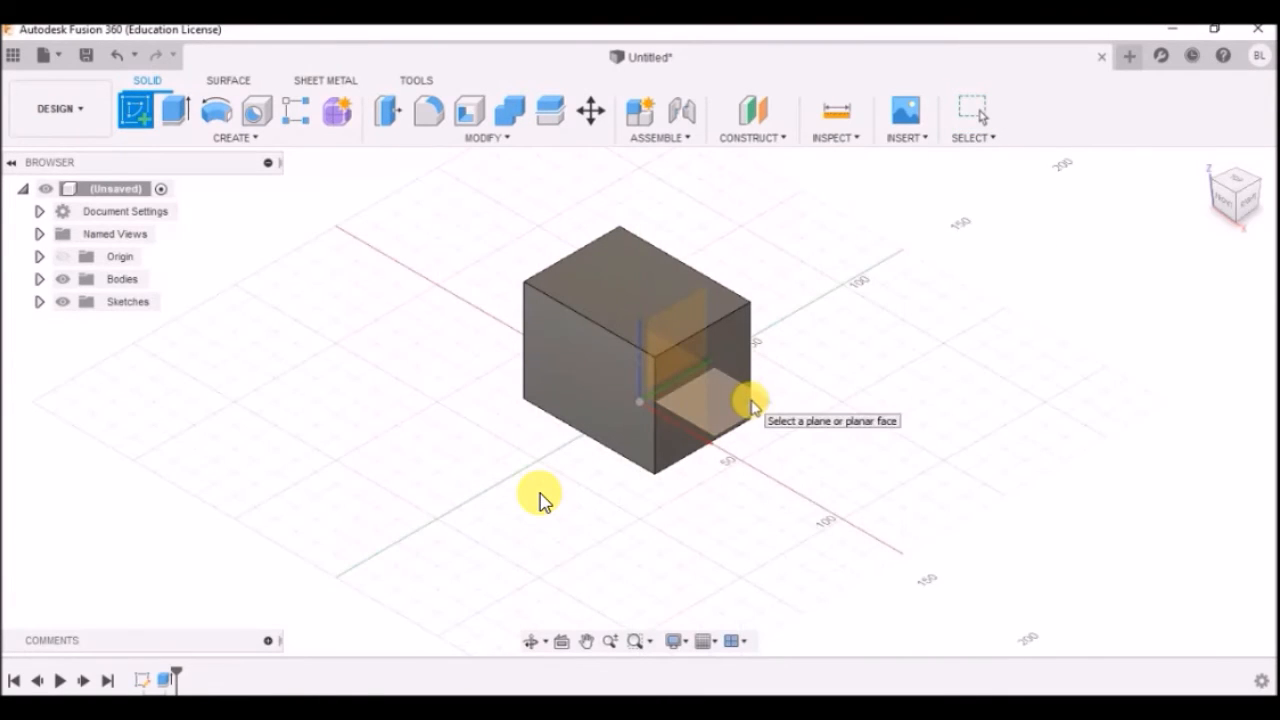
left_click(752, 404)
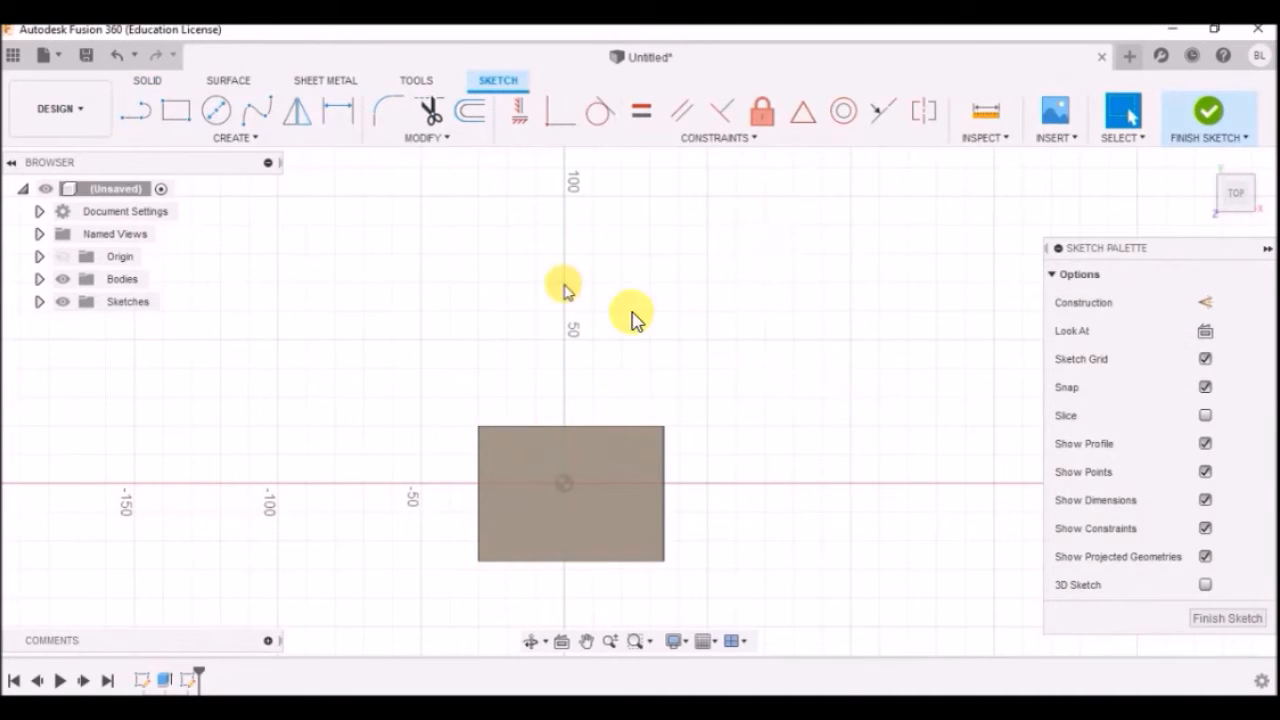
left_click(176, 111)
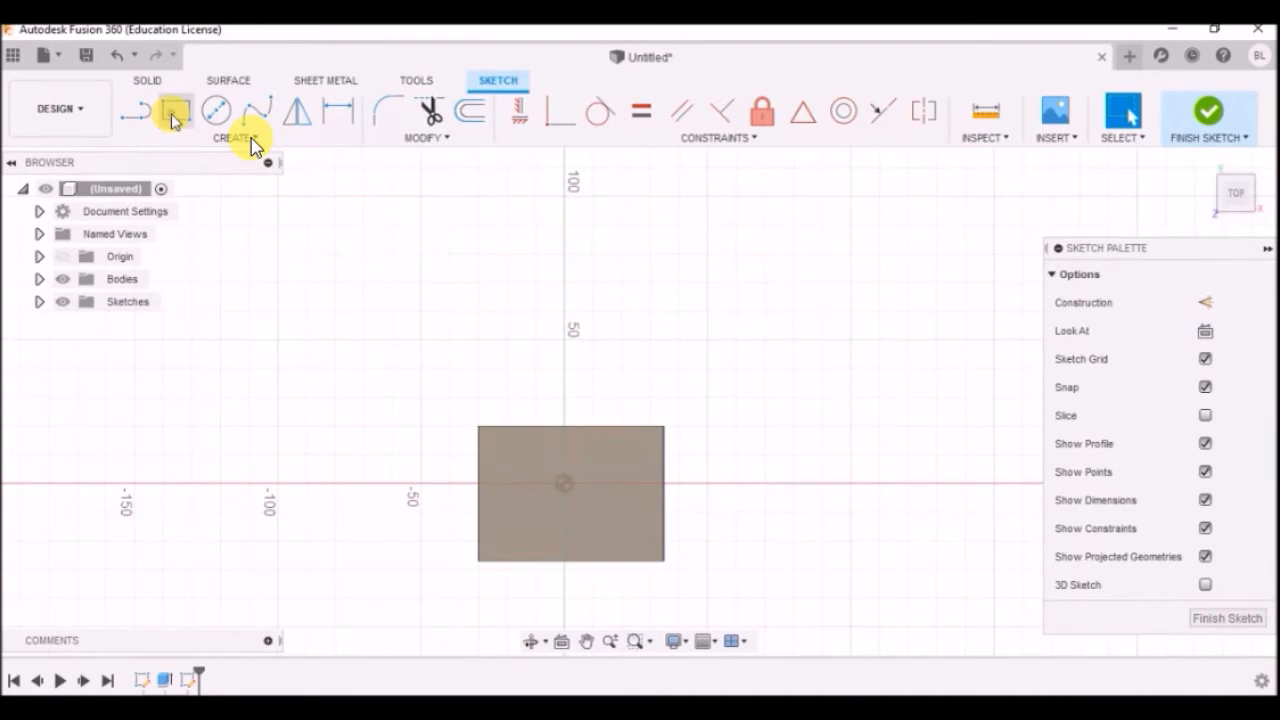
left_click(765, 368)
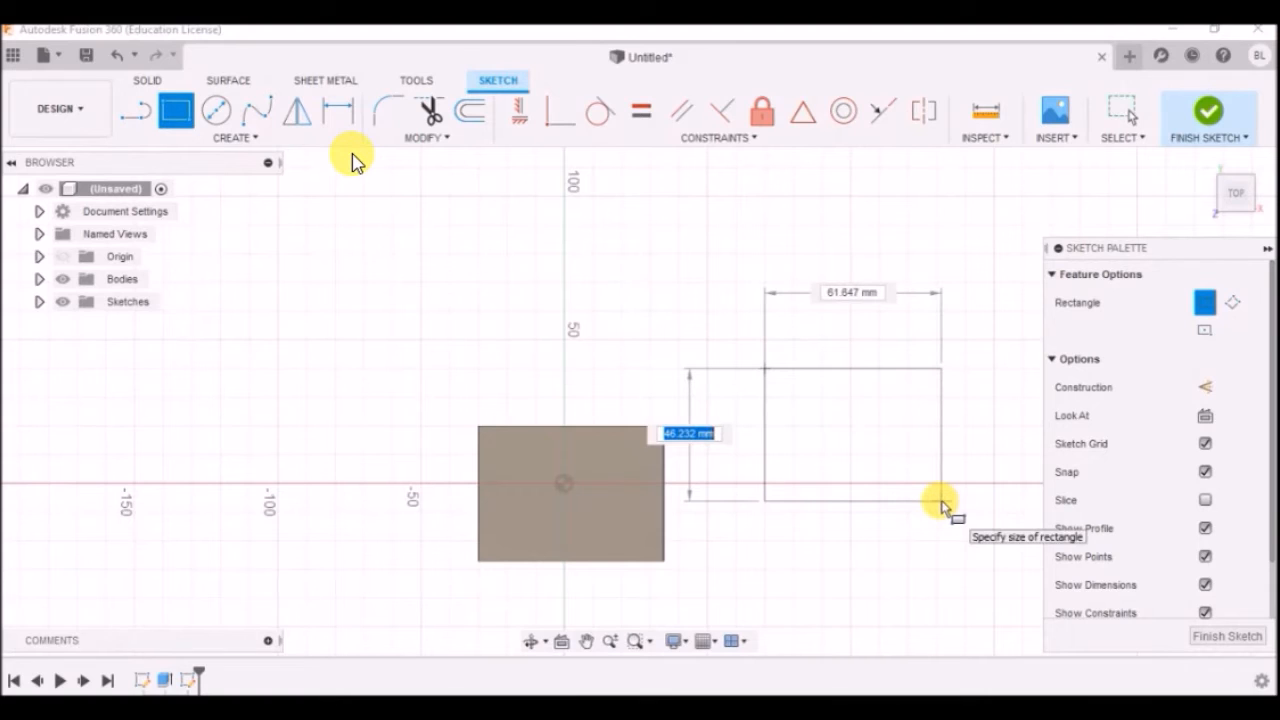
left_click(941, 500)
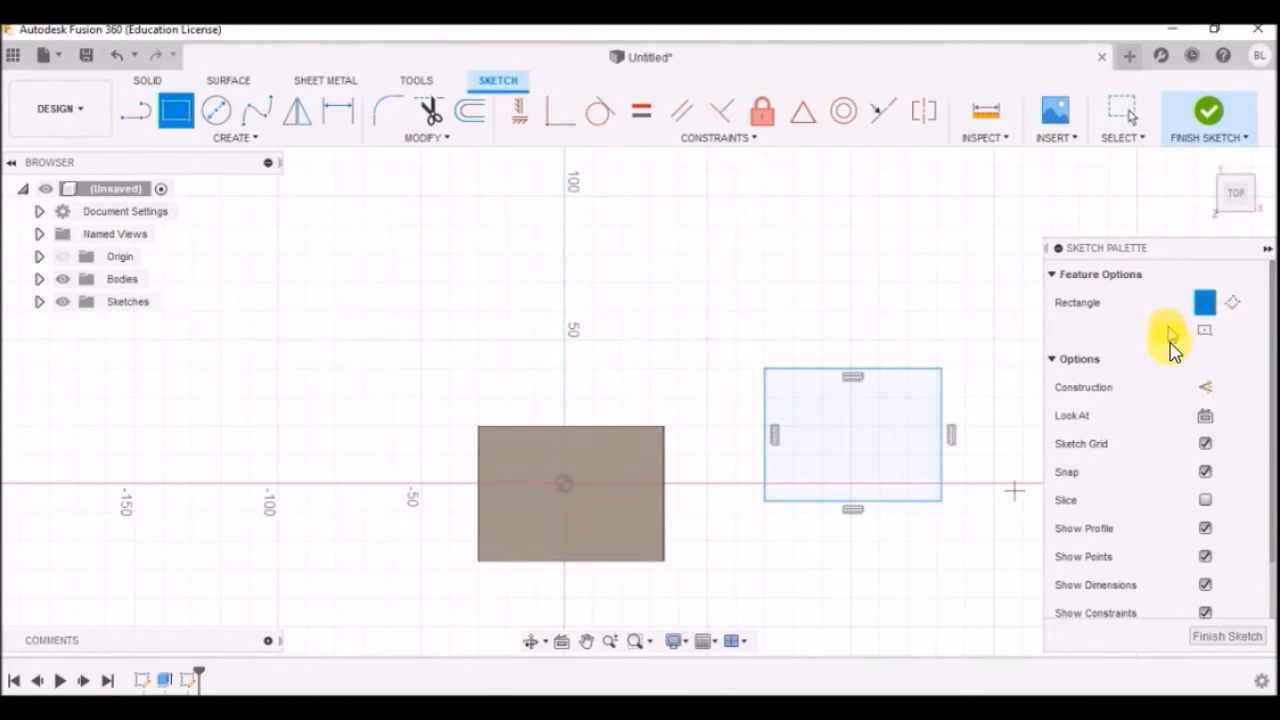
key("Escape")
Dimension the second rectangle's horizontal edge to 50 mm
left_click(338, 111)
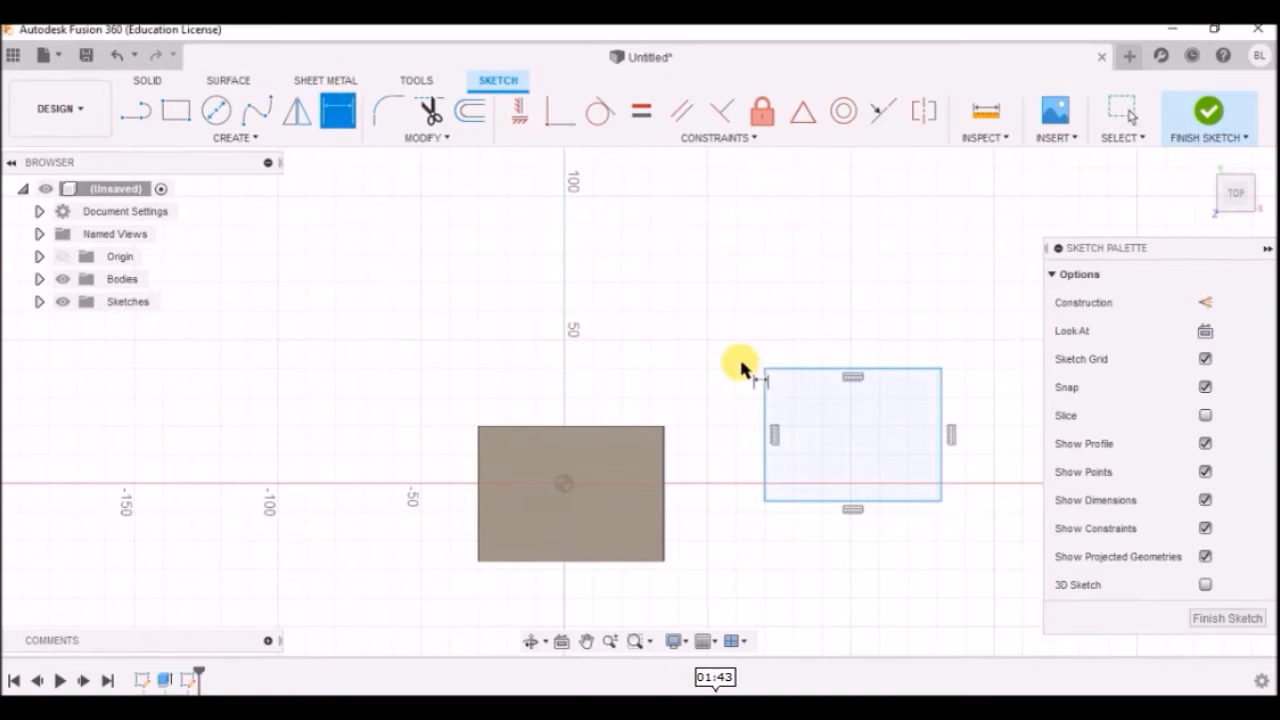
left_click(792, 369)
left_click(845, 340)
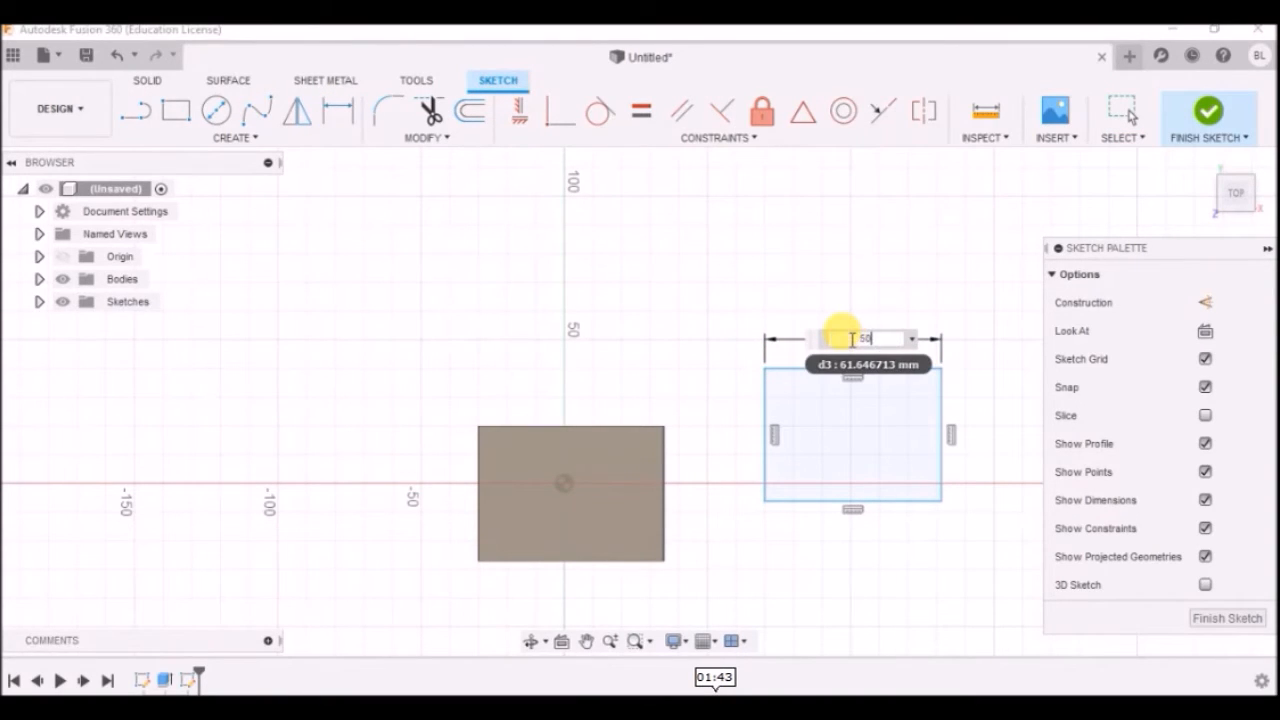
type("50")
key("Return")
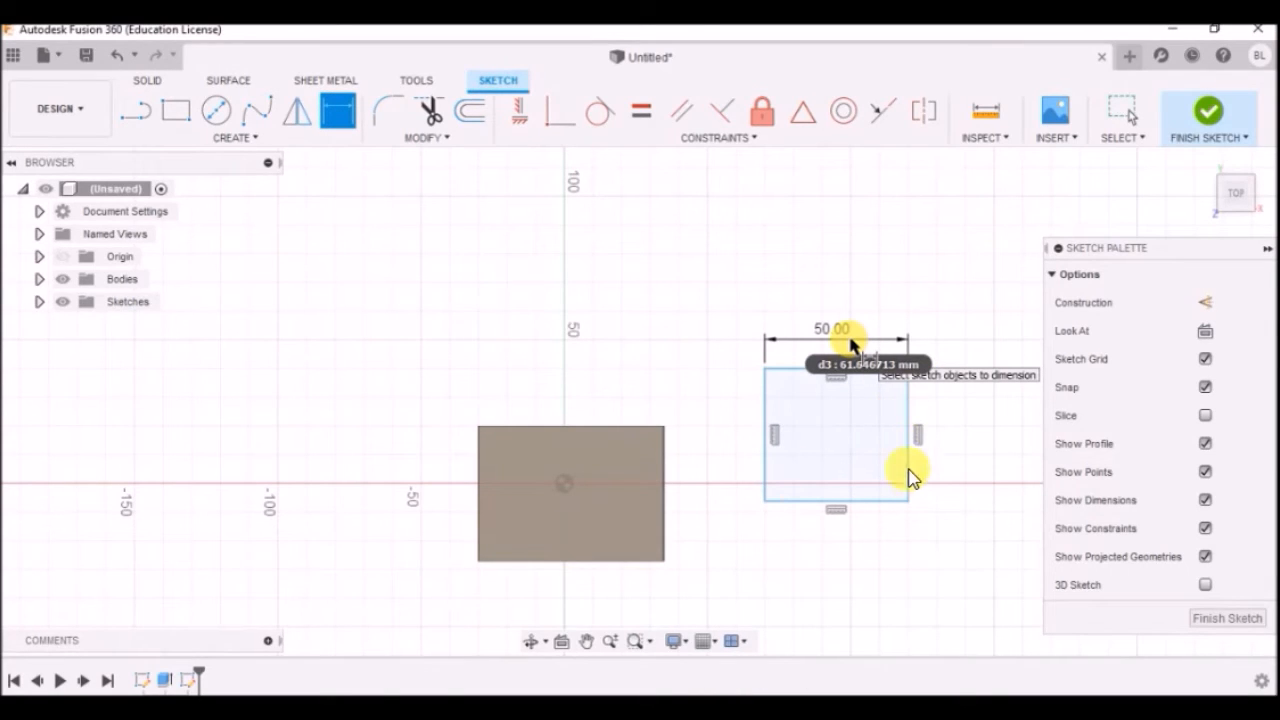
Dimension the second rectangle's vertical edge to 50 mm and finish the sketch
left_click(908, 432)
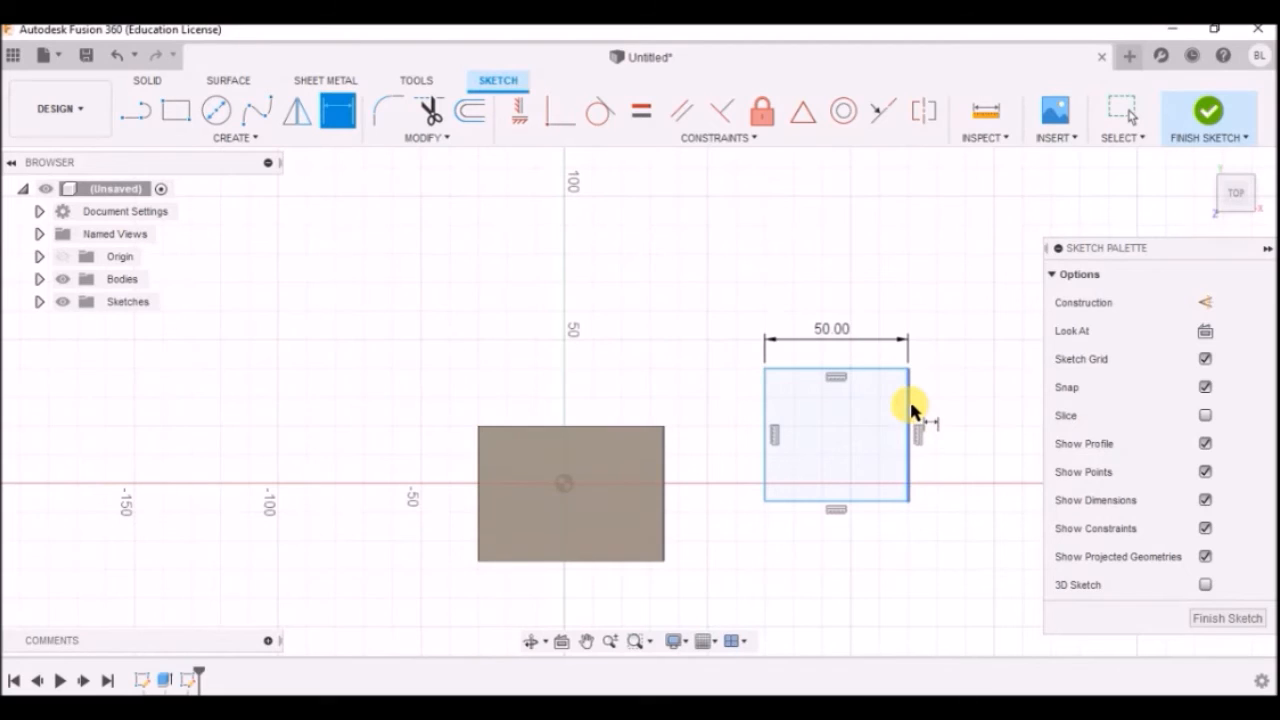
left_click(955, 429)
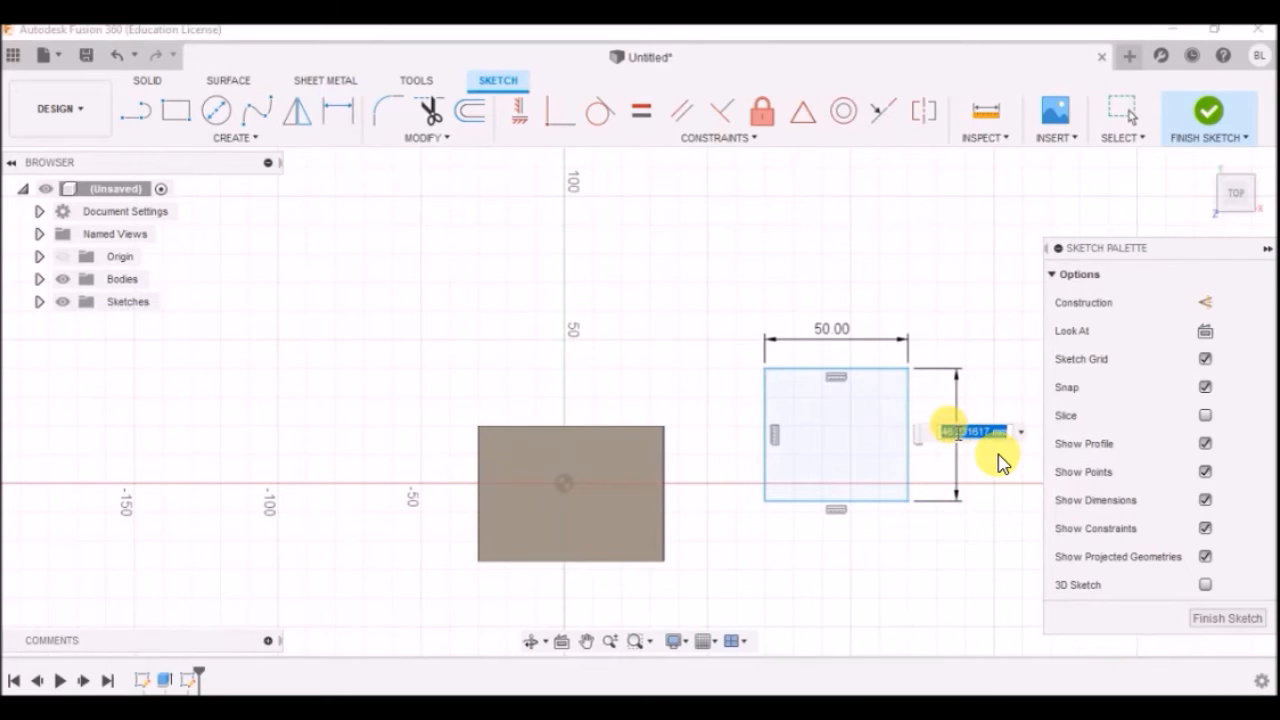
type("5")
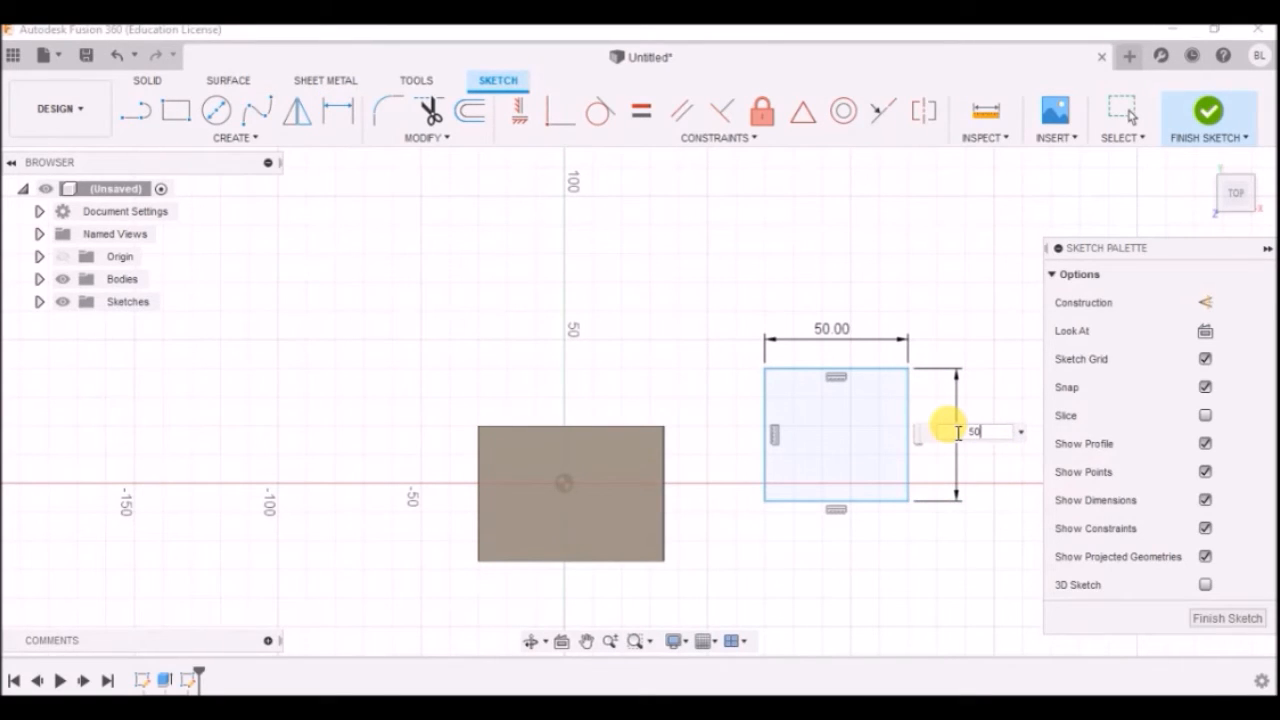
type("0")
key("Return")
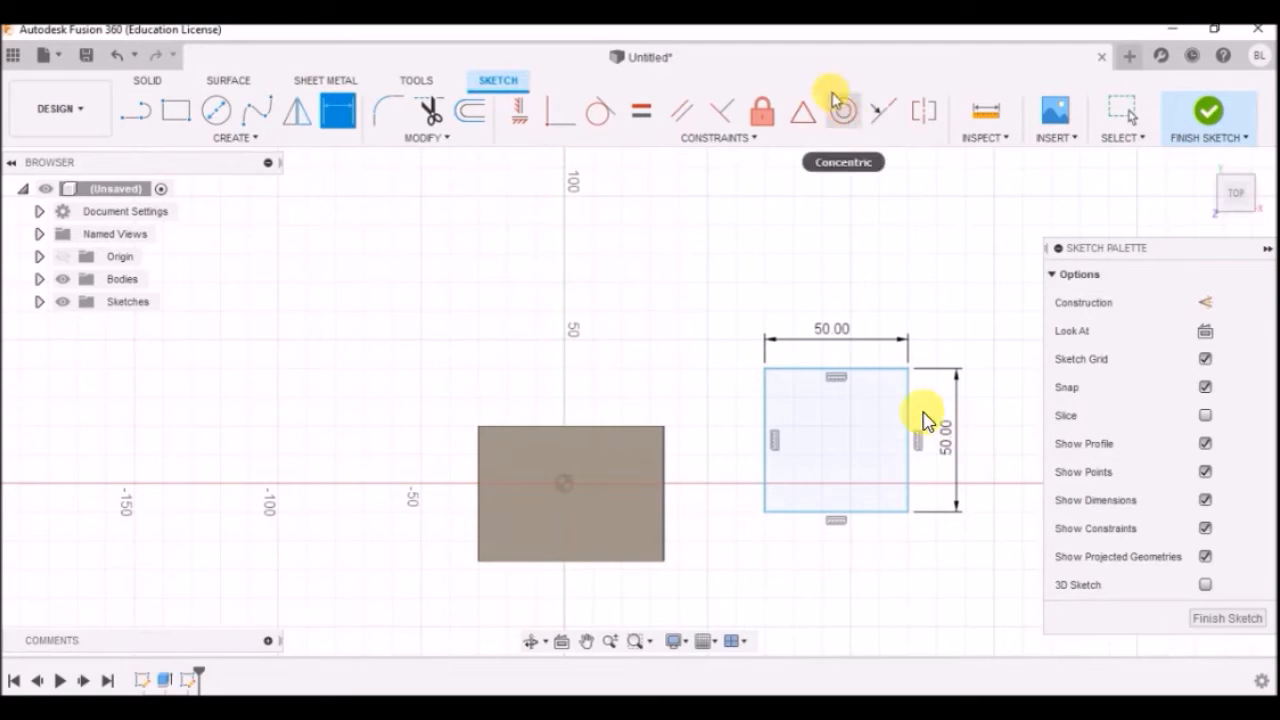
left_click(1228, 617)
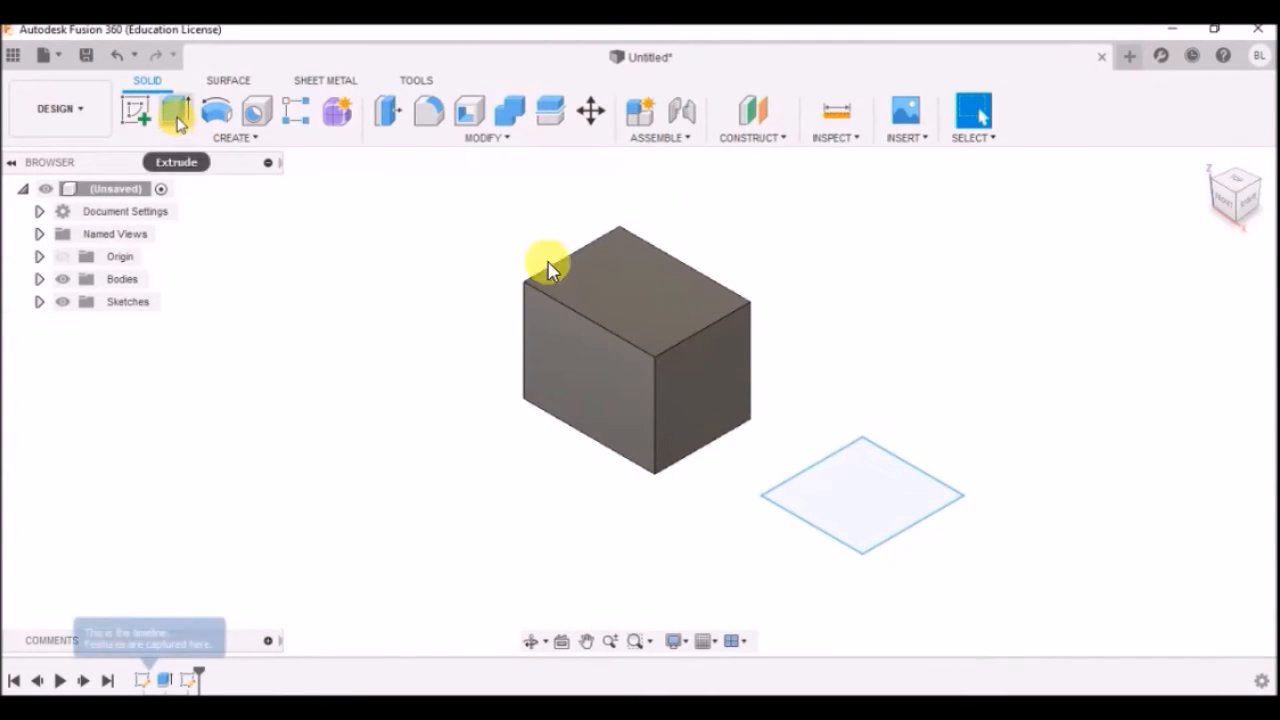
Start extruding the second square profile upward as a new body with a distance of 60 mm
left_click(176, 111)
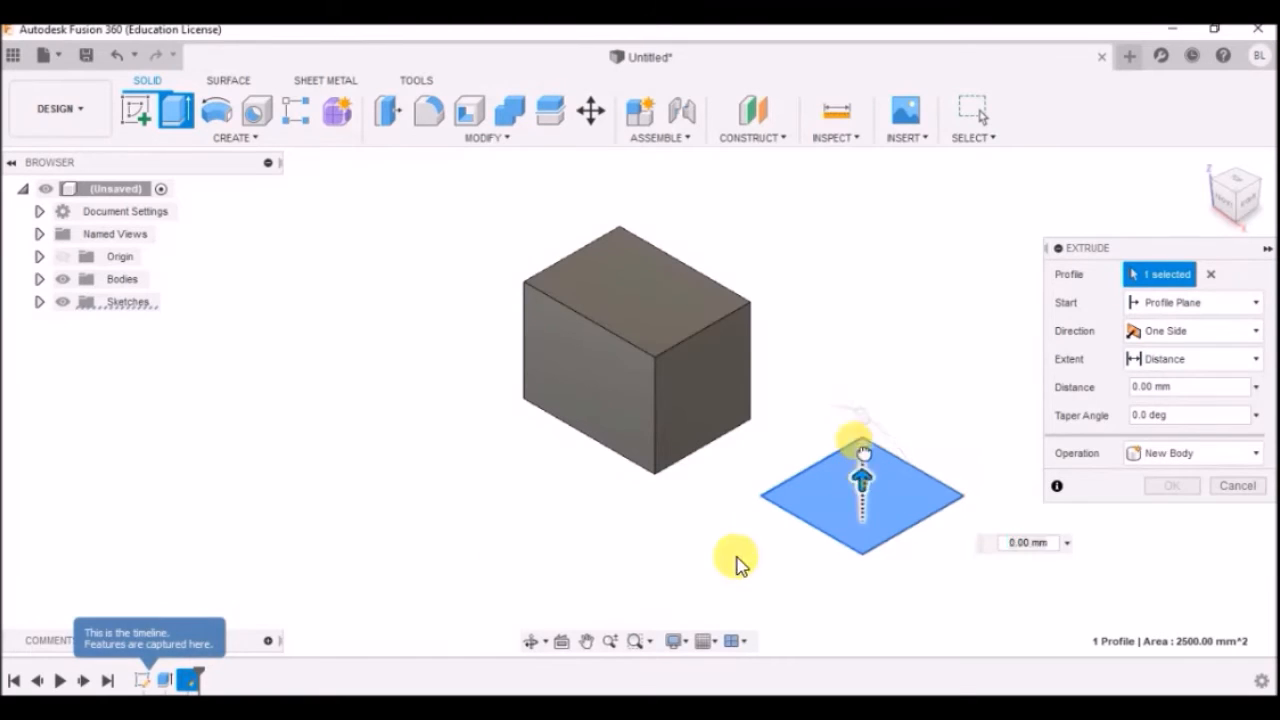
type("60")
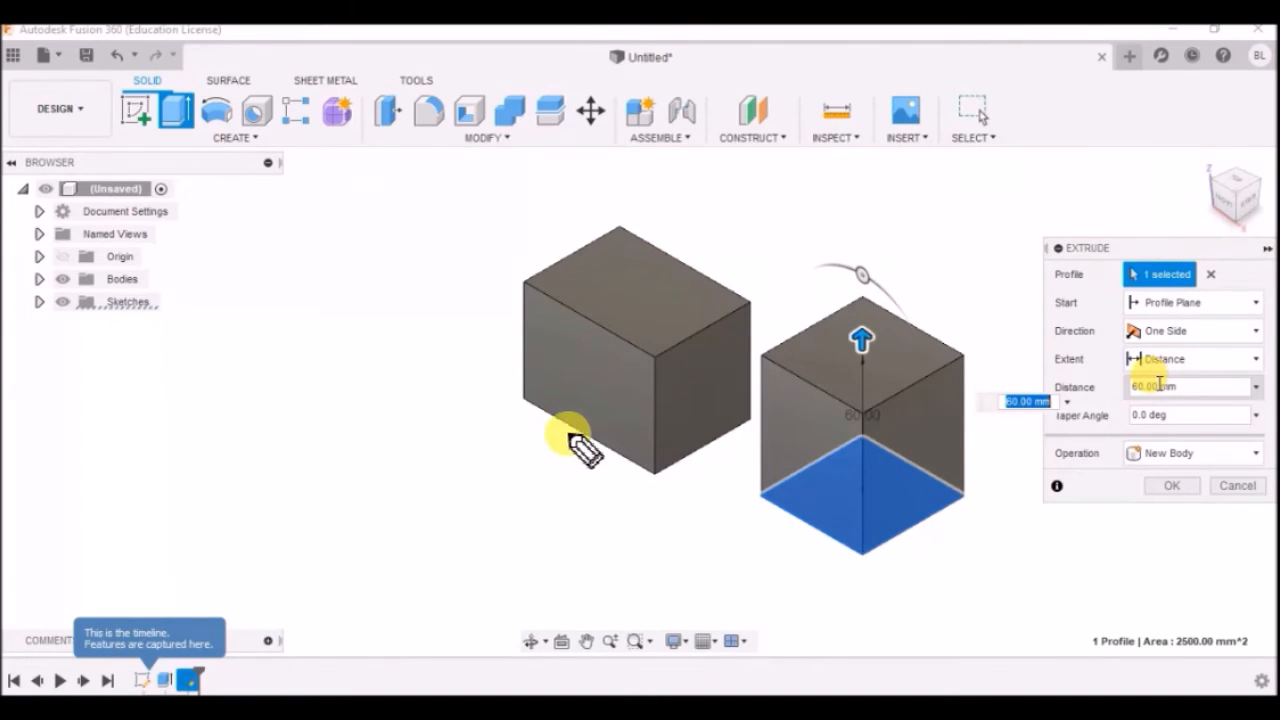
mouse_move(605, 362)
left_mouse_down()
mouse_move(583, 404)
mouse_move(607, 405)
left_mouse_up()
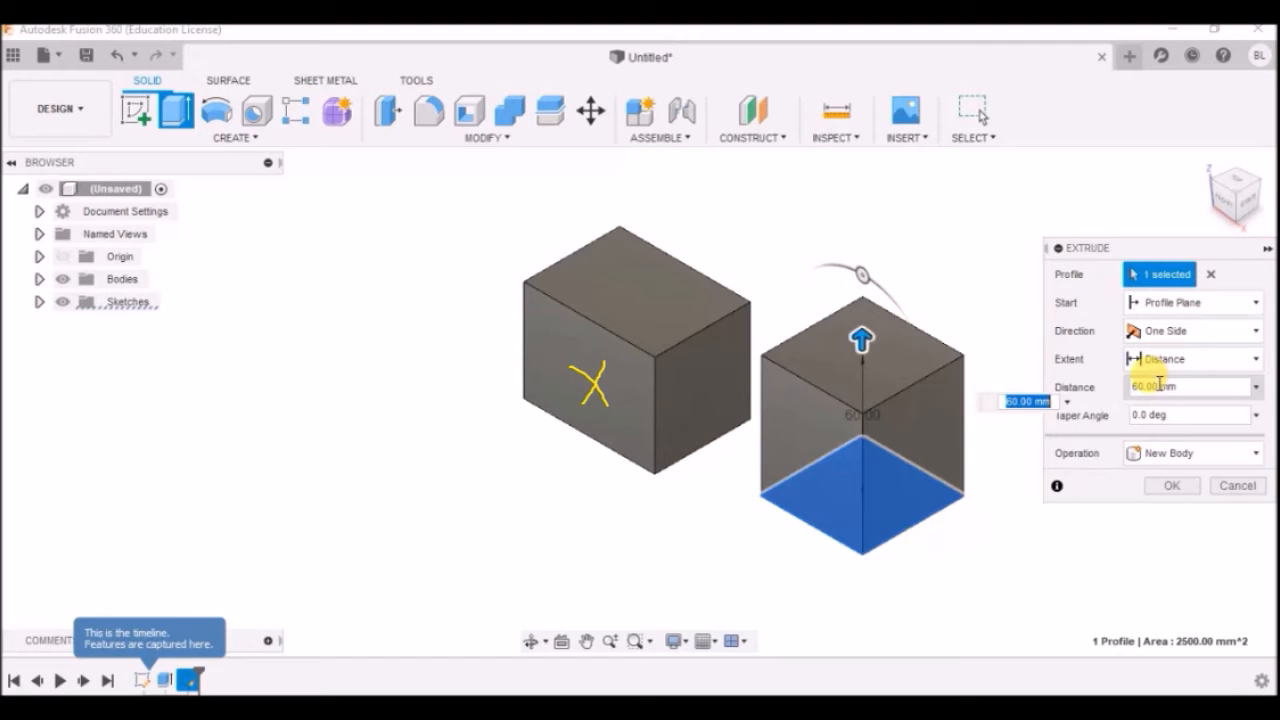
mouse_move(917, 541)
left_mouse_down()
mouse_move(900, 559)
mouse_move(909, 576)
mouse_move(938, 549)
left_mouse_up()
mouse_move(782, 541)
left_mouse_down()
mouse_move(785, 560)
mouse_move(794, 540)
mouse_move(805, 552)
left_mouse_up()
left_click_drag(960, 368, 995, 356)
left_click_drag(958, 492, 1010, 491)
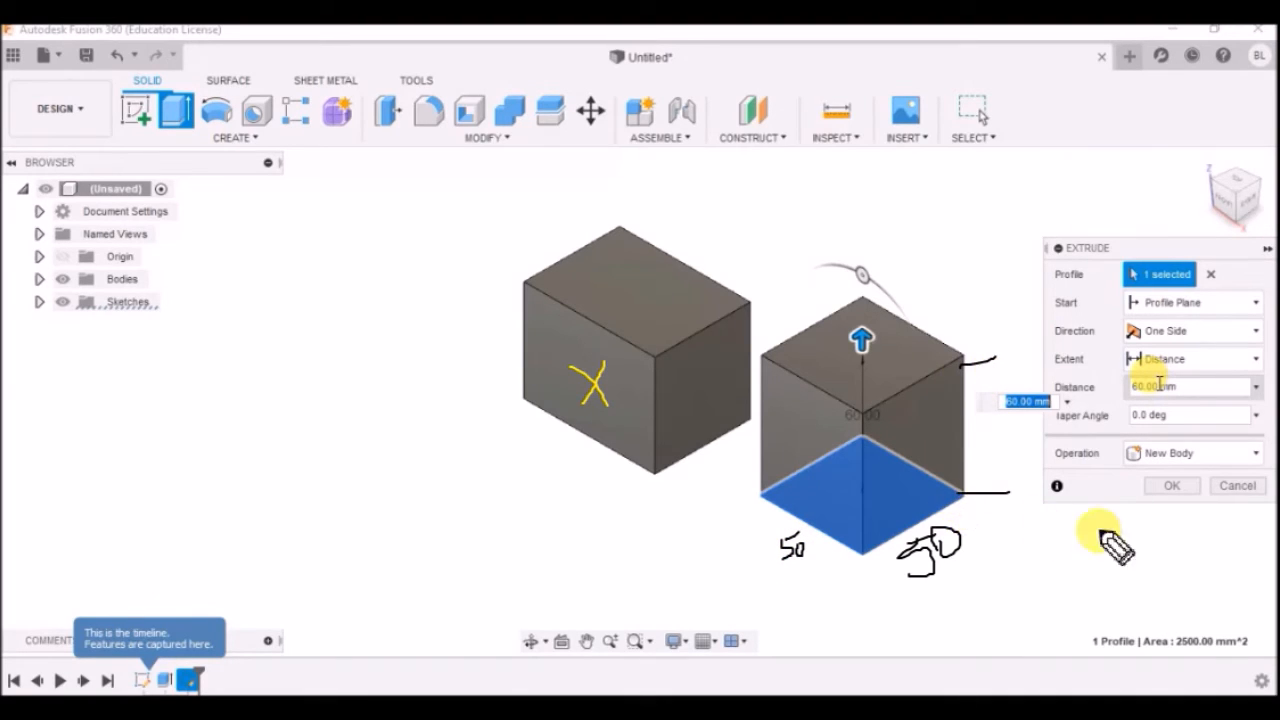
key("Escape")
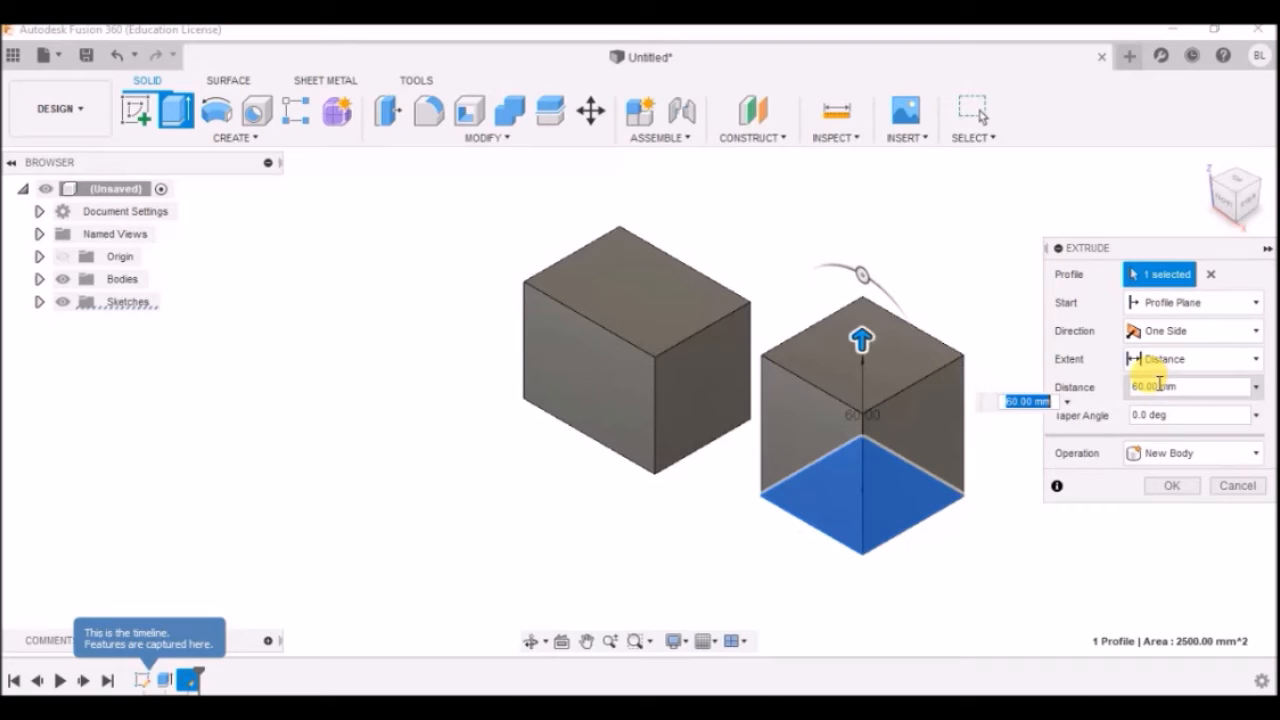
mouse_move(1157, 376)
left_mouse_down()
mouse_move(1112, 392)
mouse_move(1177, 398)
mouse_move(1136, 381)
left_mouse_up()
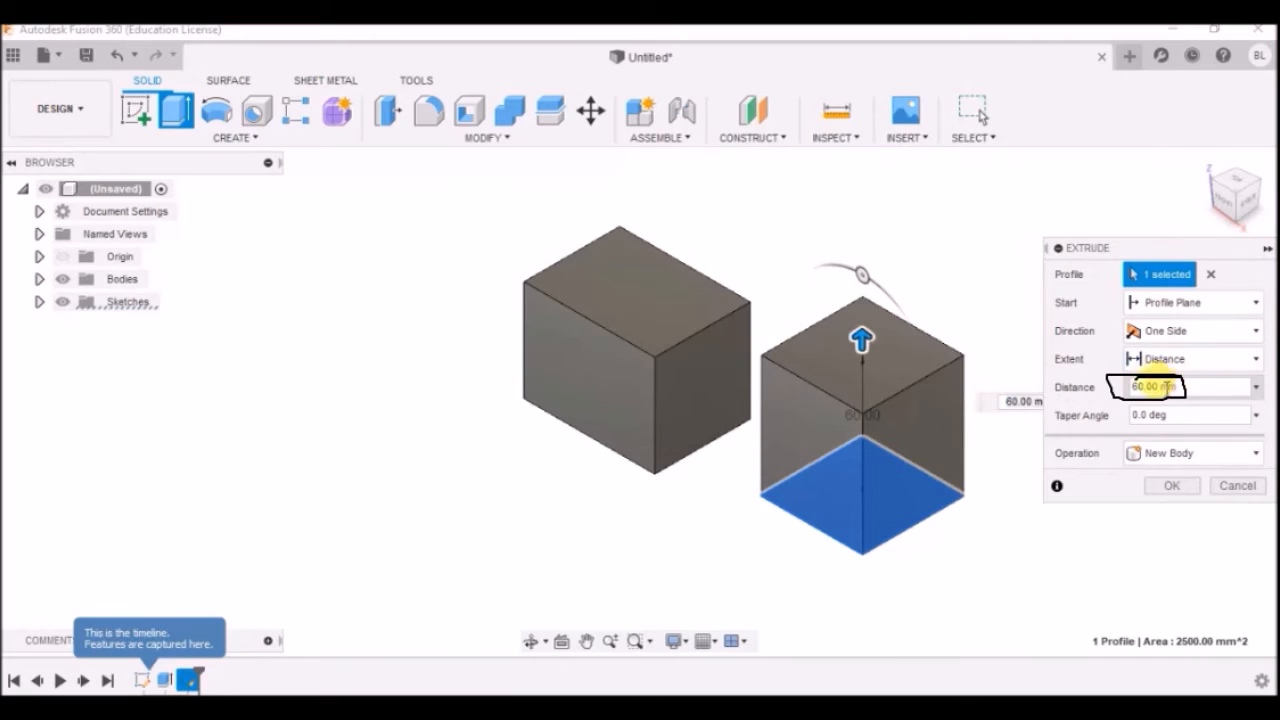
Set the second square's extrusion distance to 50 mm and complete the new body
double_click(1152, 387)
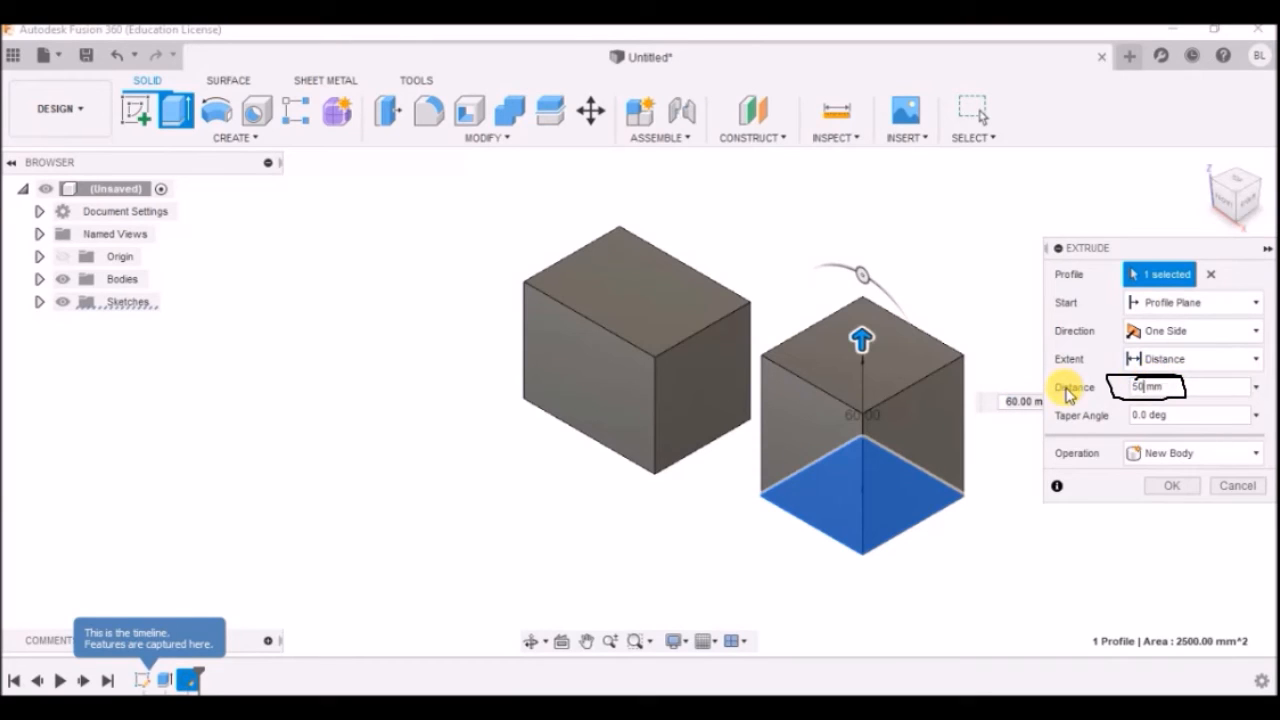
key("Return")
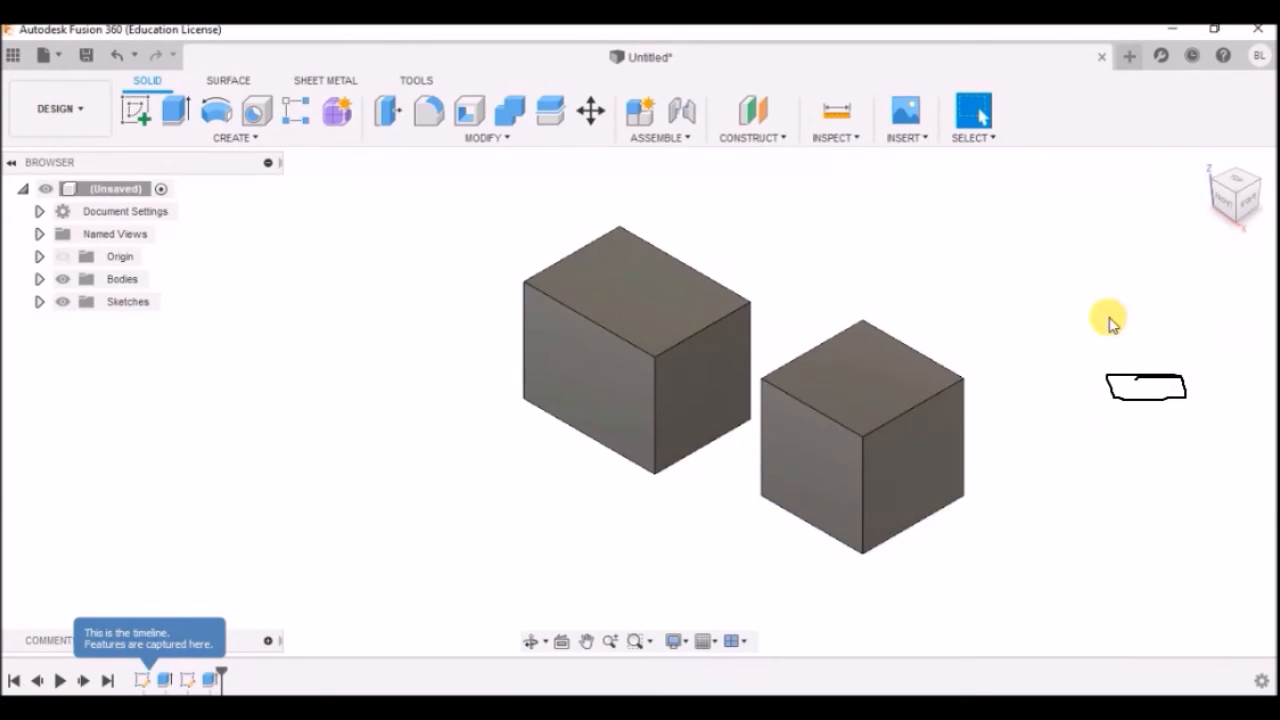
key("ctrl+z")
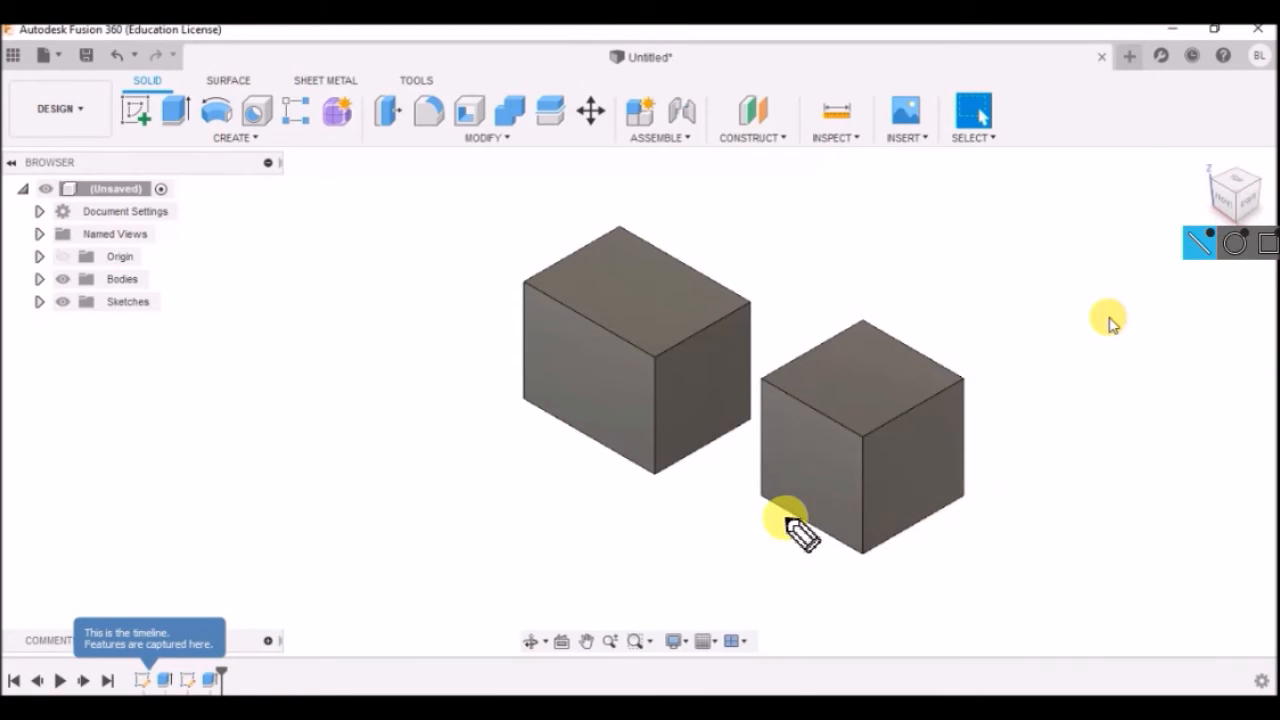
left_click_drag(770, 502, 732, 533)
left_click_drag(862, 550, 848, 572)
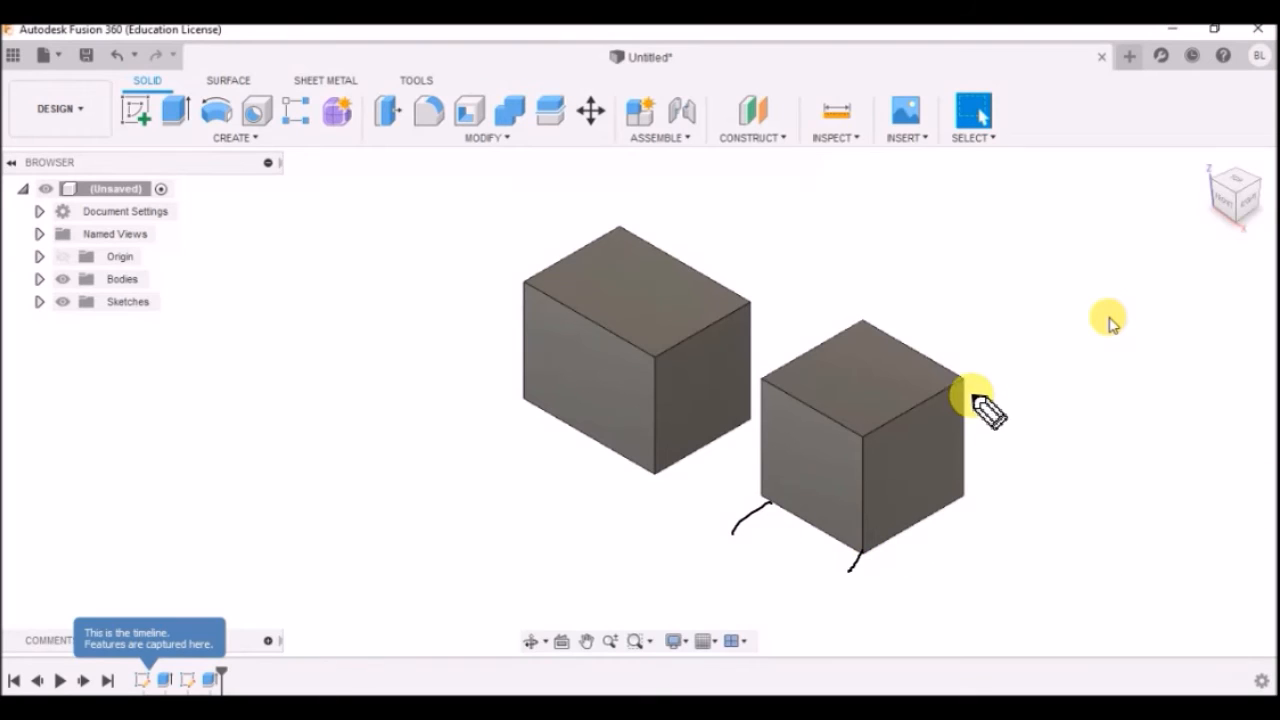
left_click_drag(961, 382, 998, 373)
left_click_drag(964, 496, 1009, 484)
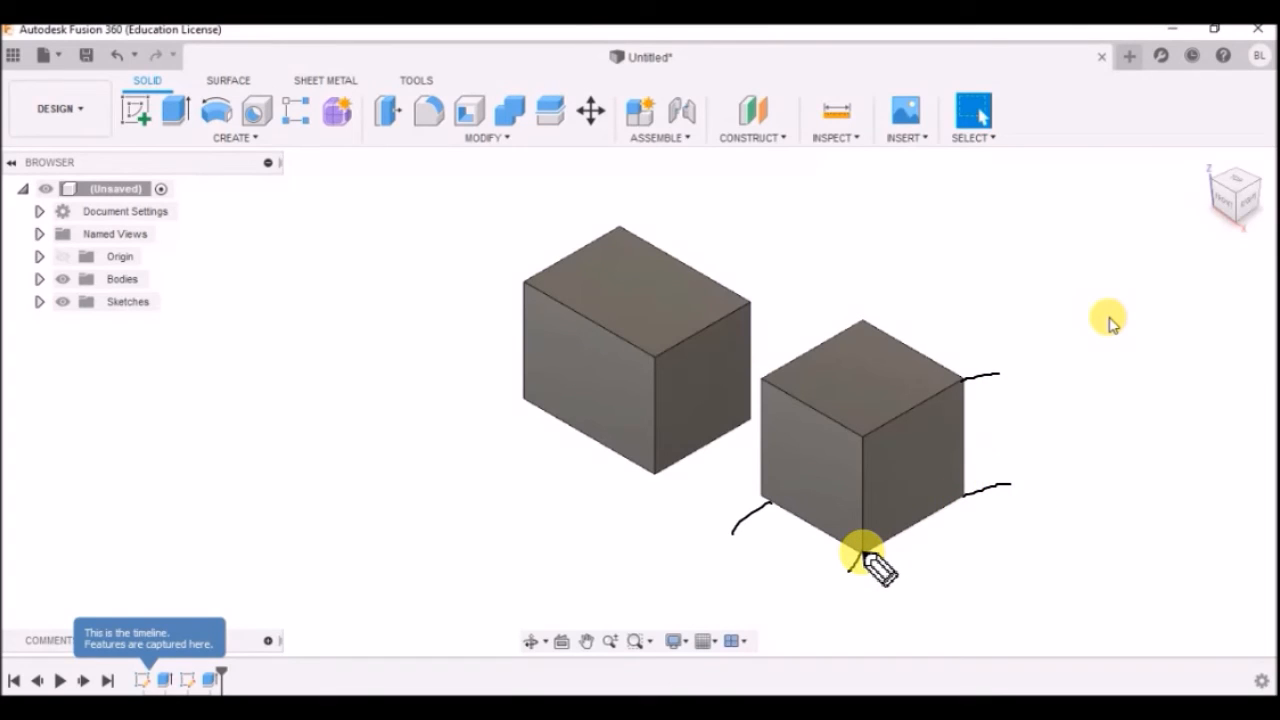
left_click_drag(862, 549, 902, 563)
left_click_drag(963, 496, 984, 516)
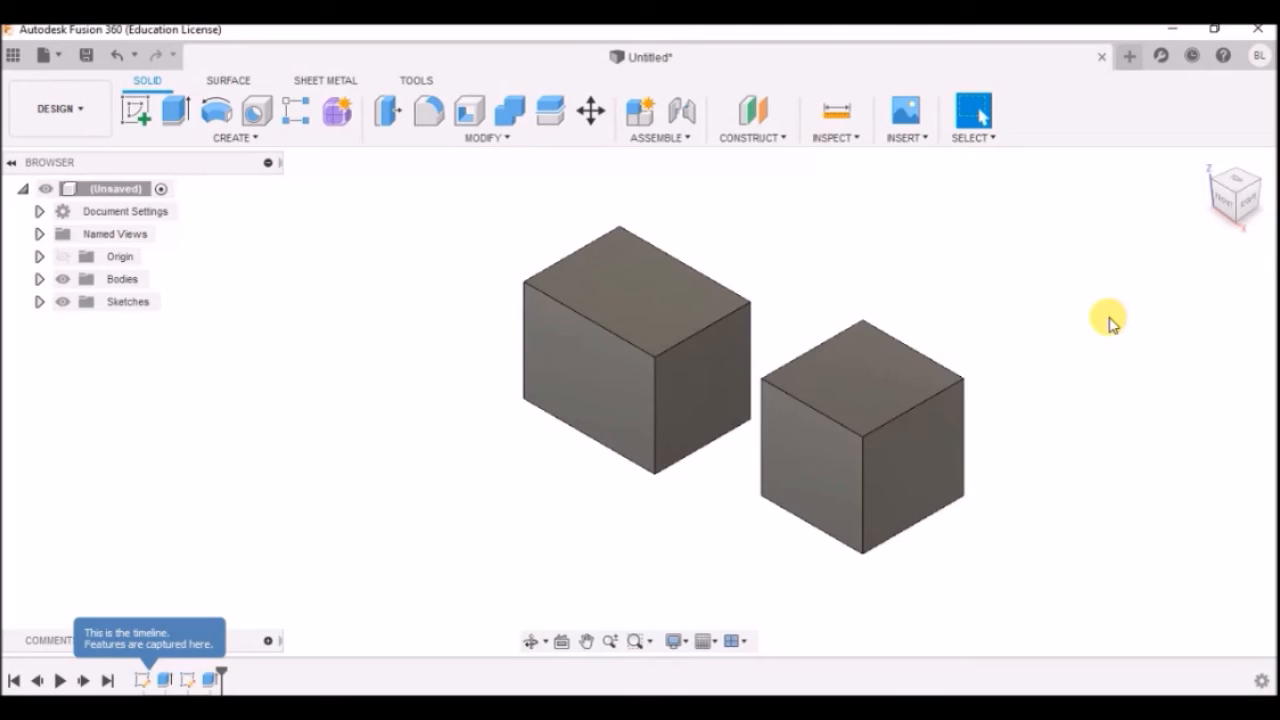
mouse_move(1253, 158)
left_mouse_down()
mouse_move(1188, 232)
mouse_move(1262, 200)
mouse_move(1230, 158)
mouse_move(1250, 156)
left_mouse_up()
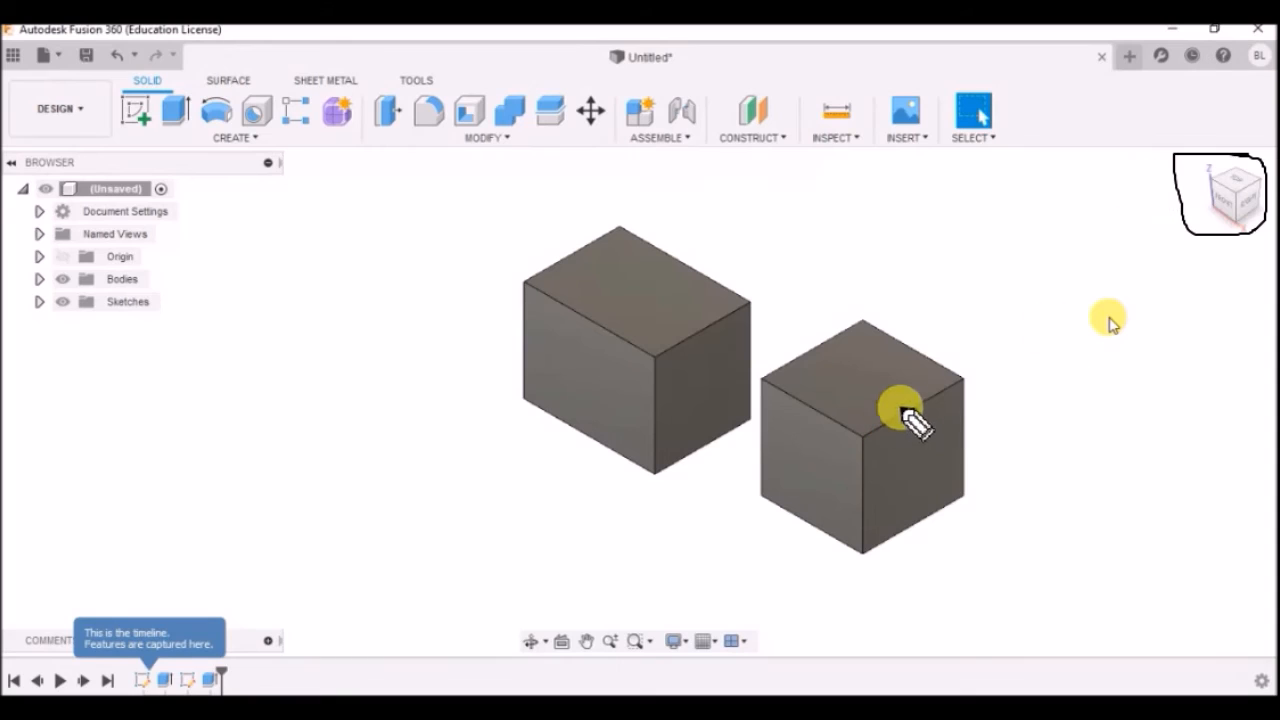
left_click_drag(835, 208, 878, 198)
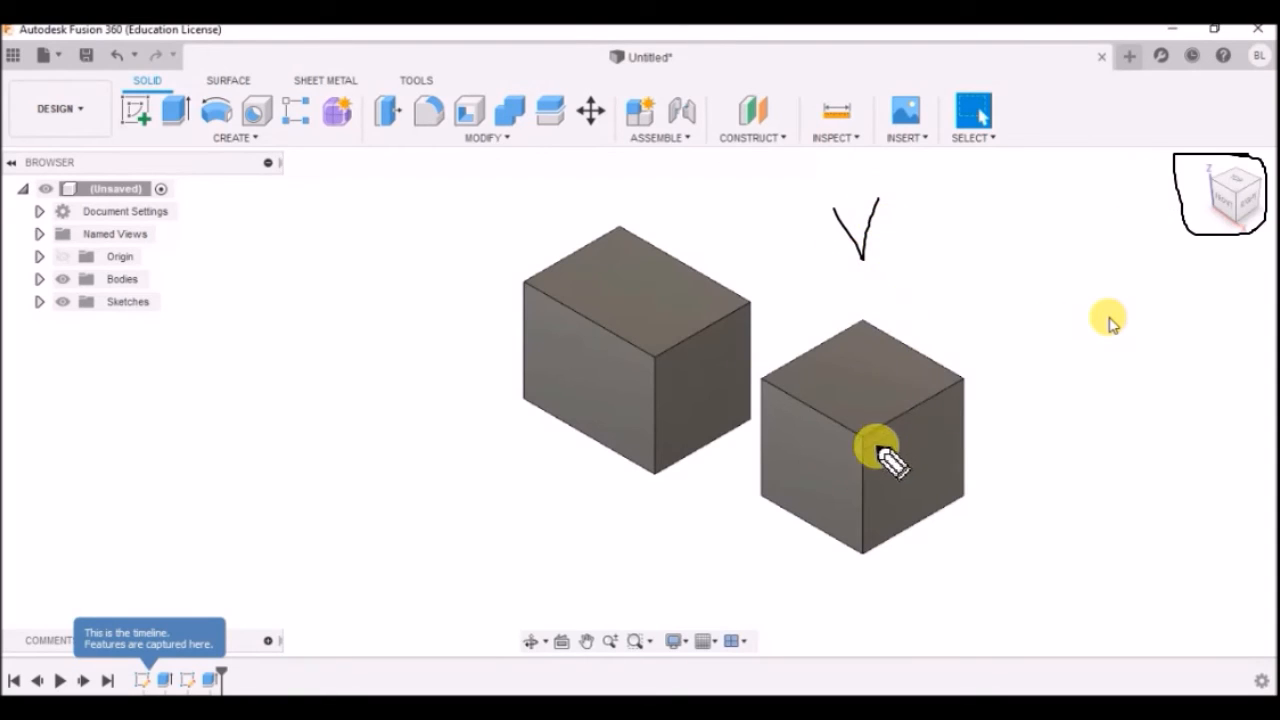
mouse_move(805, 479)
left_mouse_down()
mouse_move(806, 450)
mouse_move(817, 458)
left_mouse_up()
left_click_drag(925, 443, 905, 480)
mouse_move(846, 368)
left_mouse_down()
mouse_move(897, 357)
mouse_move(872, 400)
left_mouse_up()
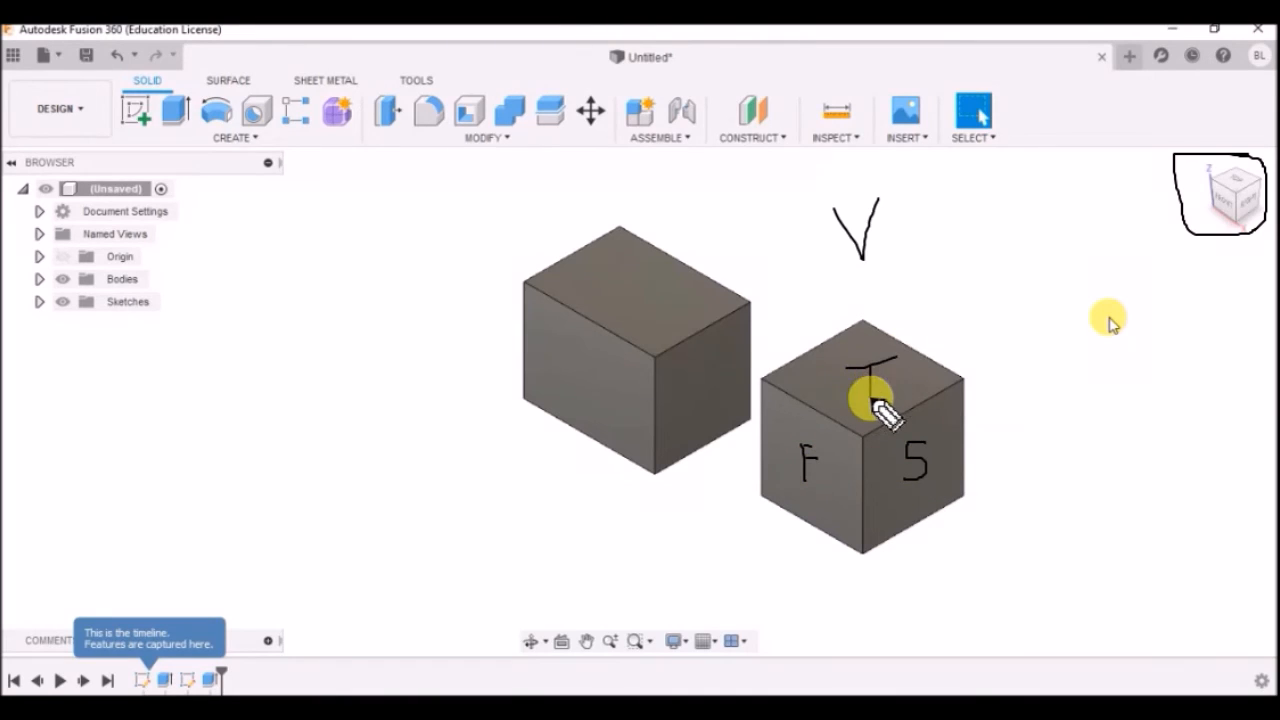
key("Escape")
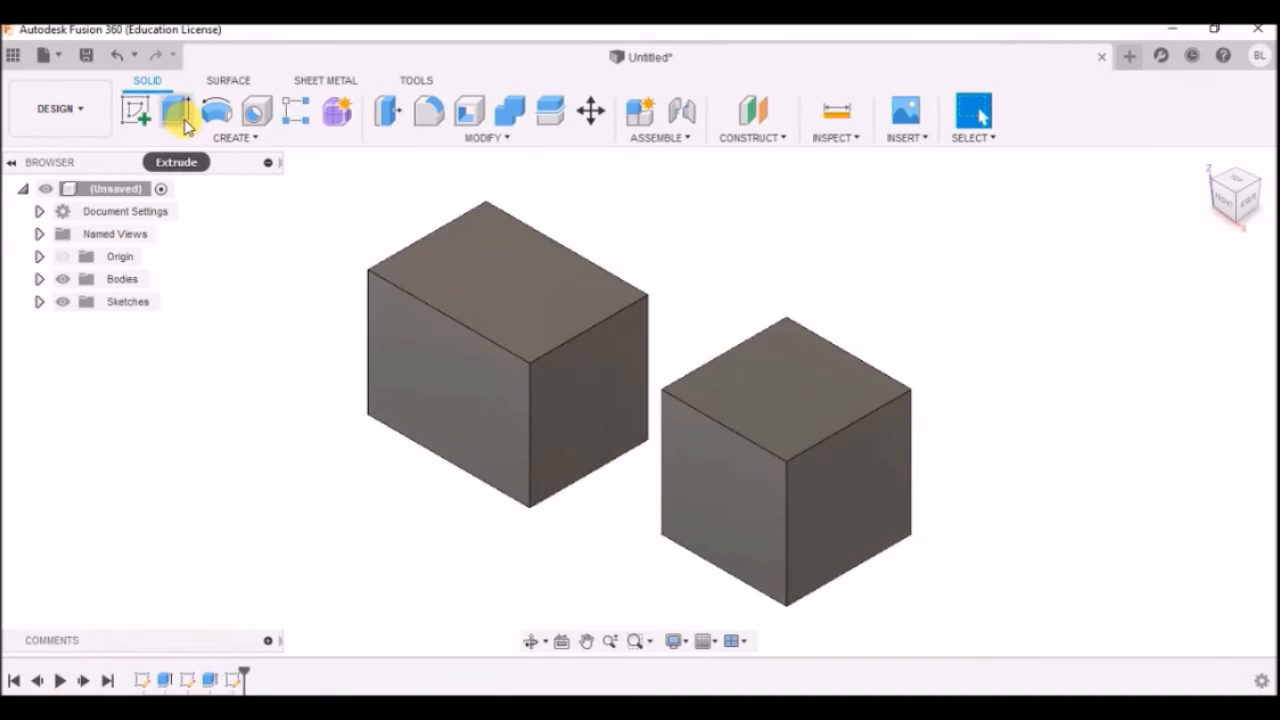
On the vertical front plane, sketch a rectangle about 42.6 by 37.7 mm beside the larger block, on the side away from the cube
left_click(137, 110)
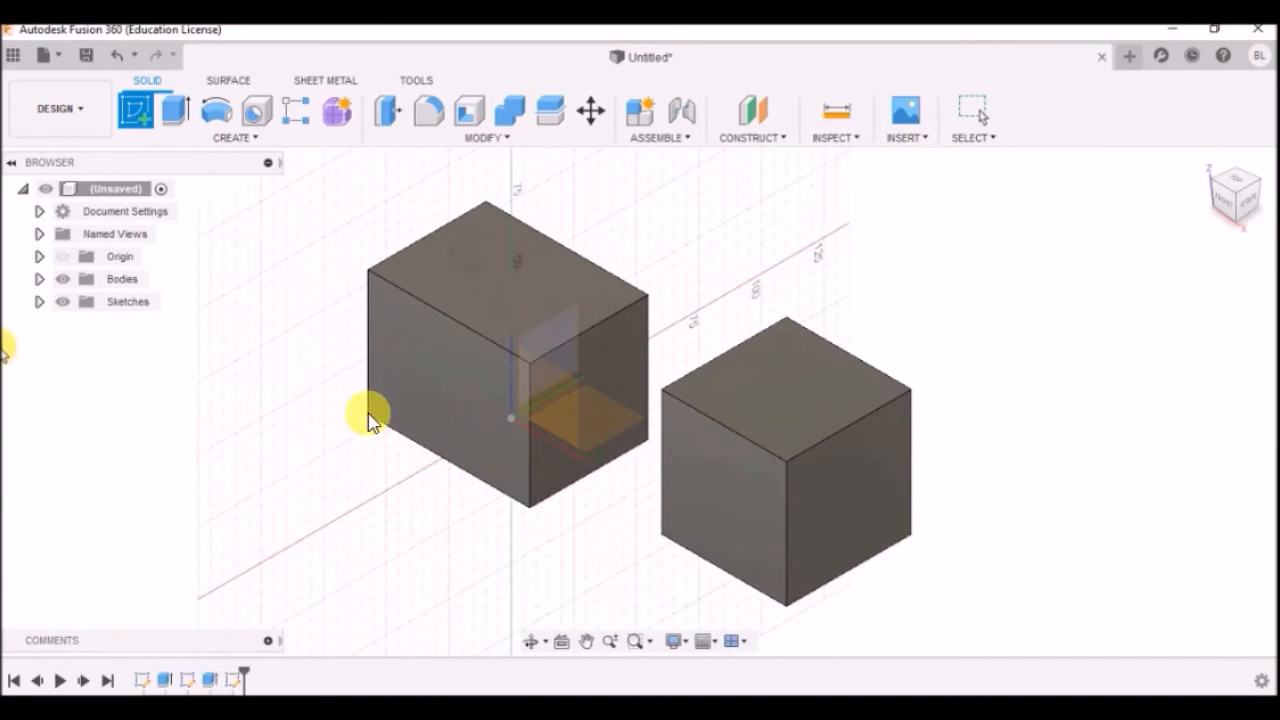
left_click(1224, 200)
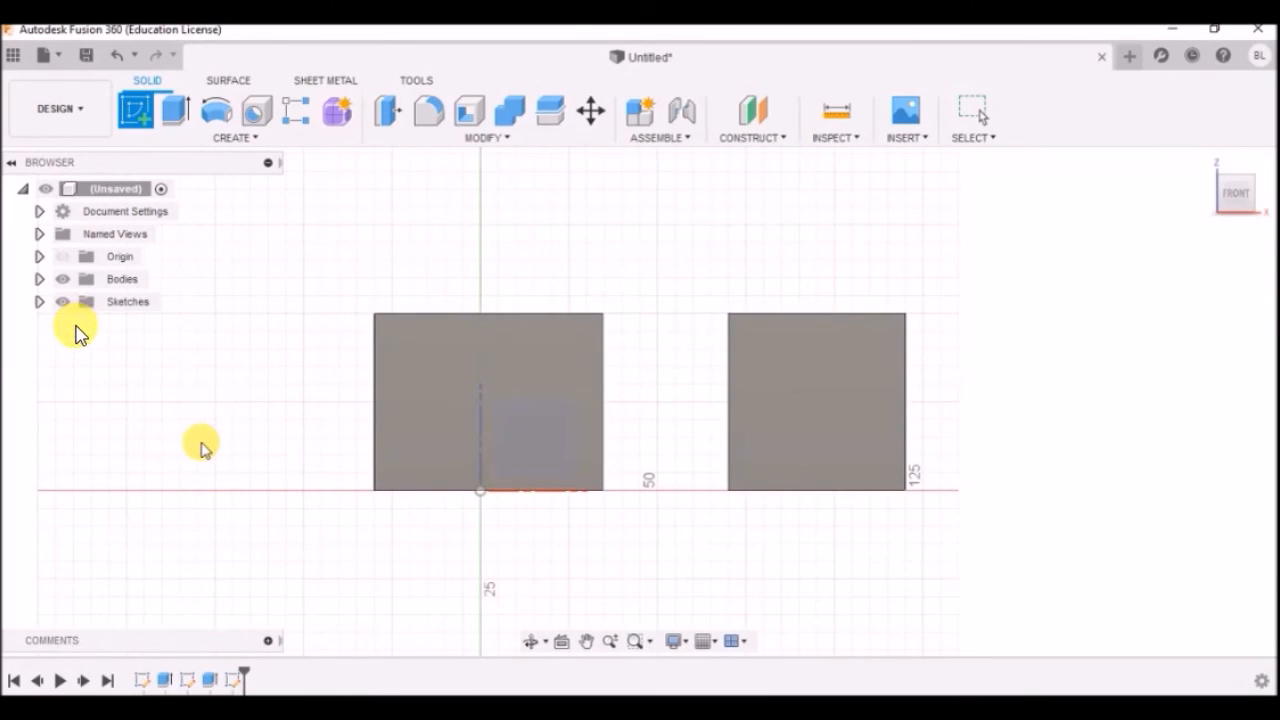
left_click(127, 492)
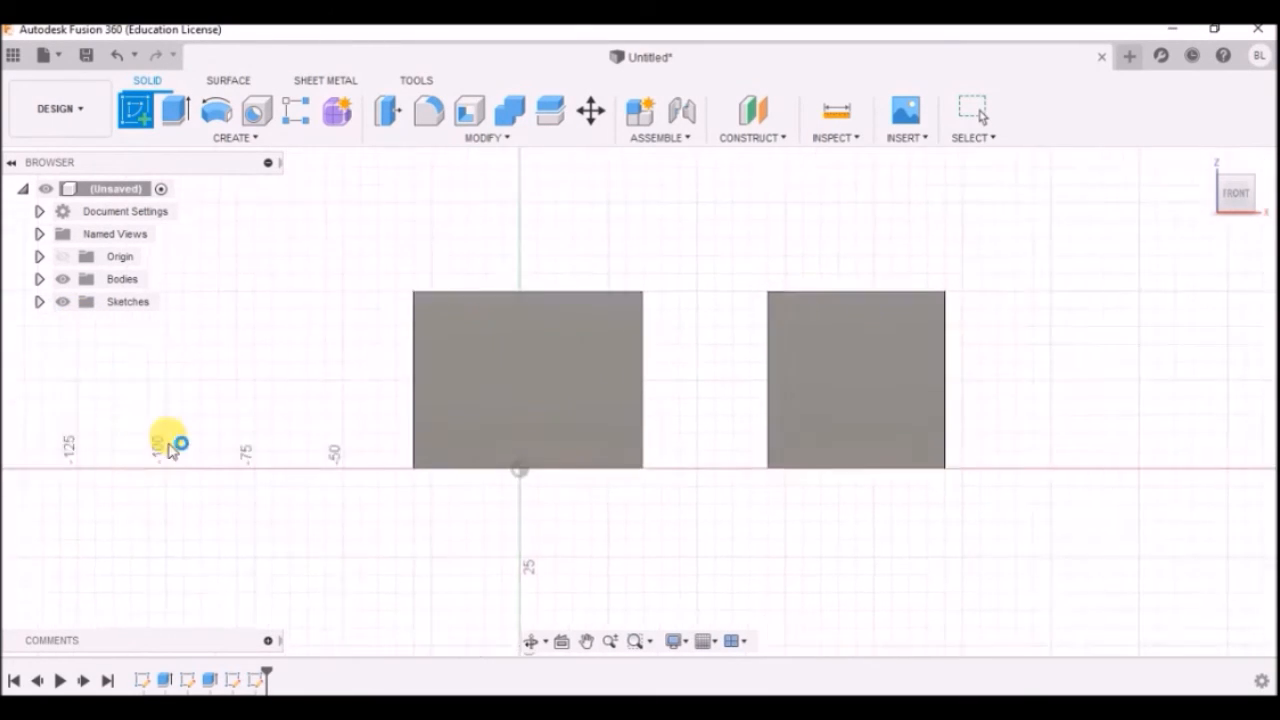
left_click(174, 113)
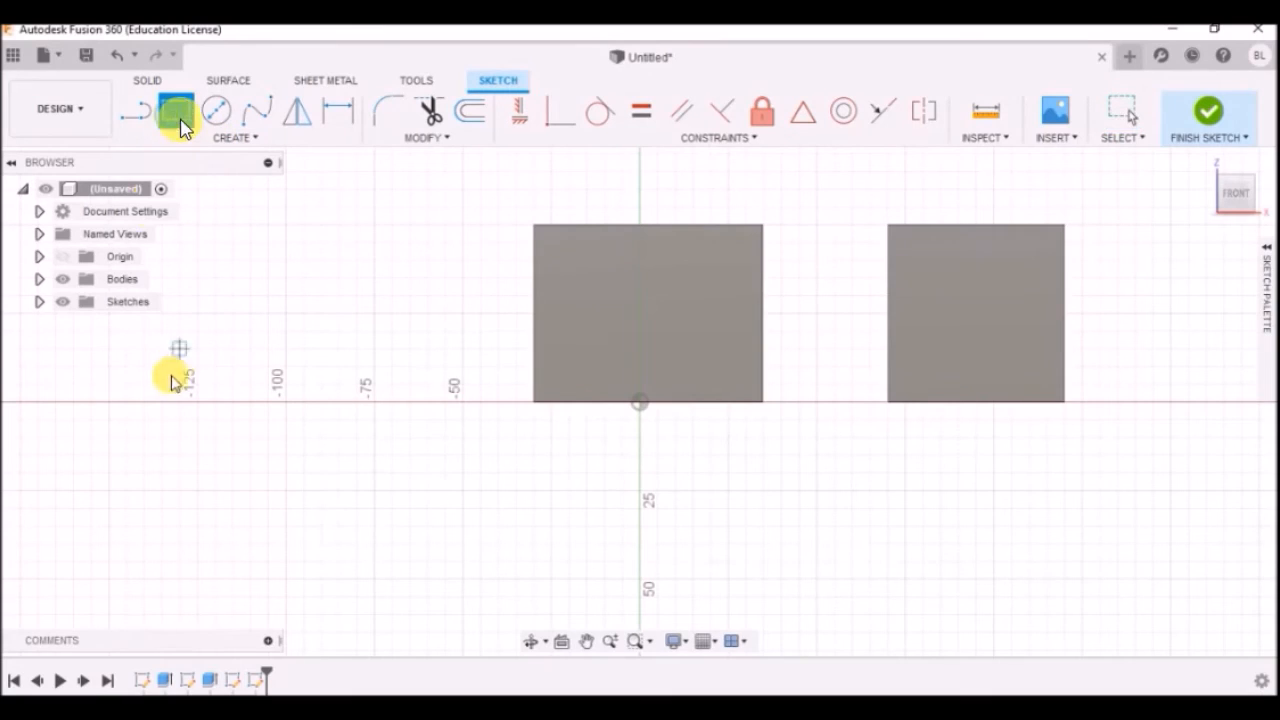
left_click(161, 367)
left_click(312, 500)
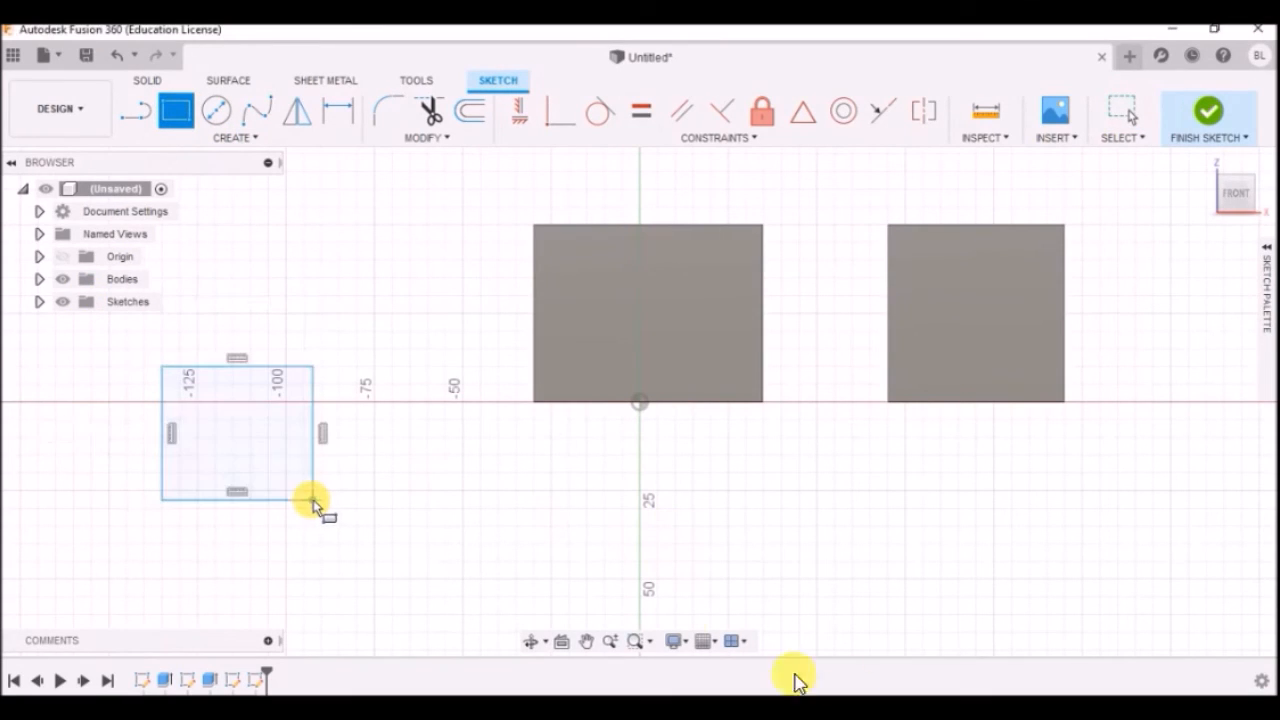
Dimension the upper horizontal edge of the front-plane rectangle to 50 mm
left_click(338, 111)
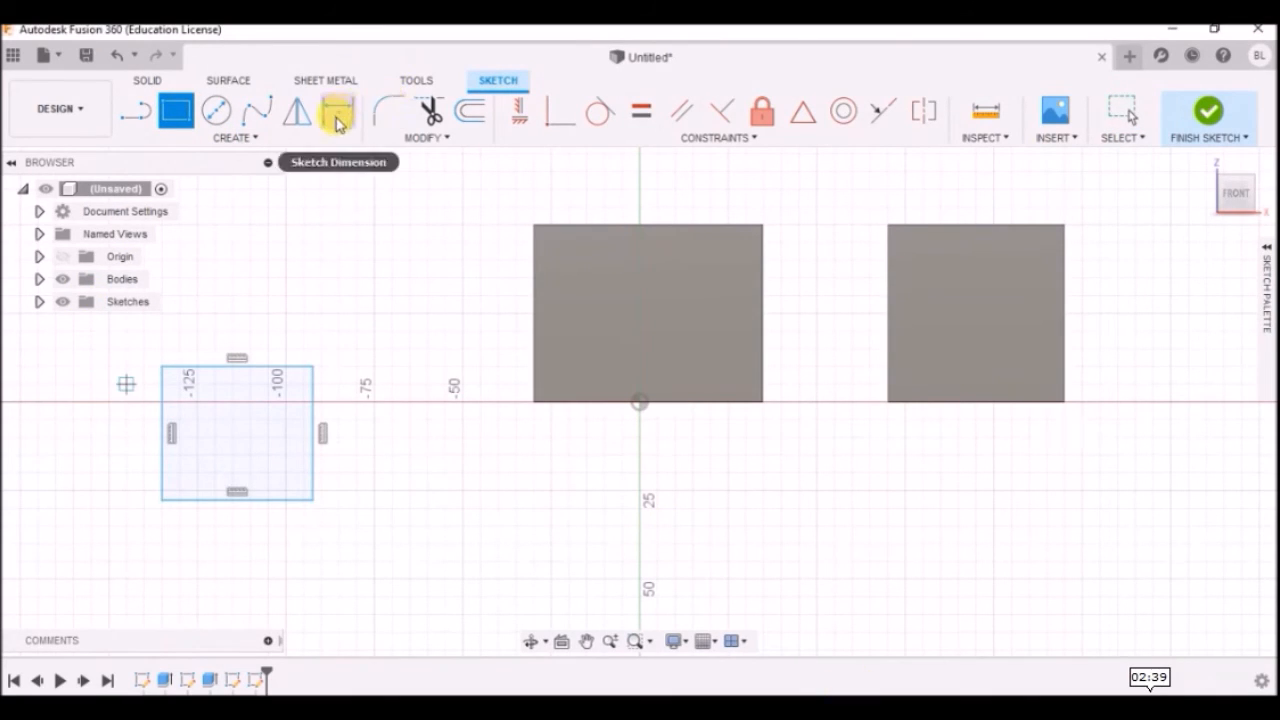
left_click(236, 367)
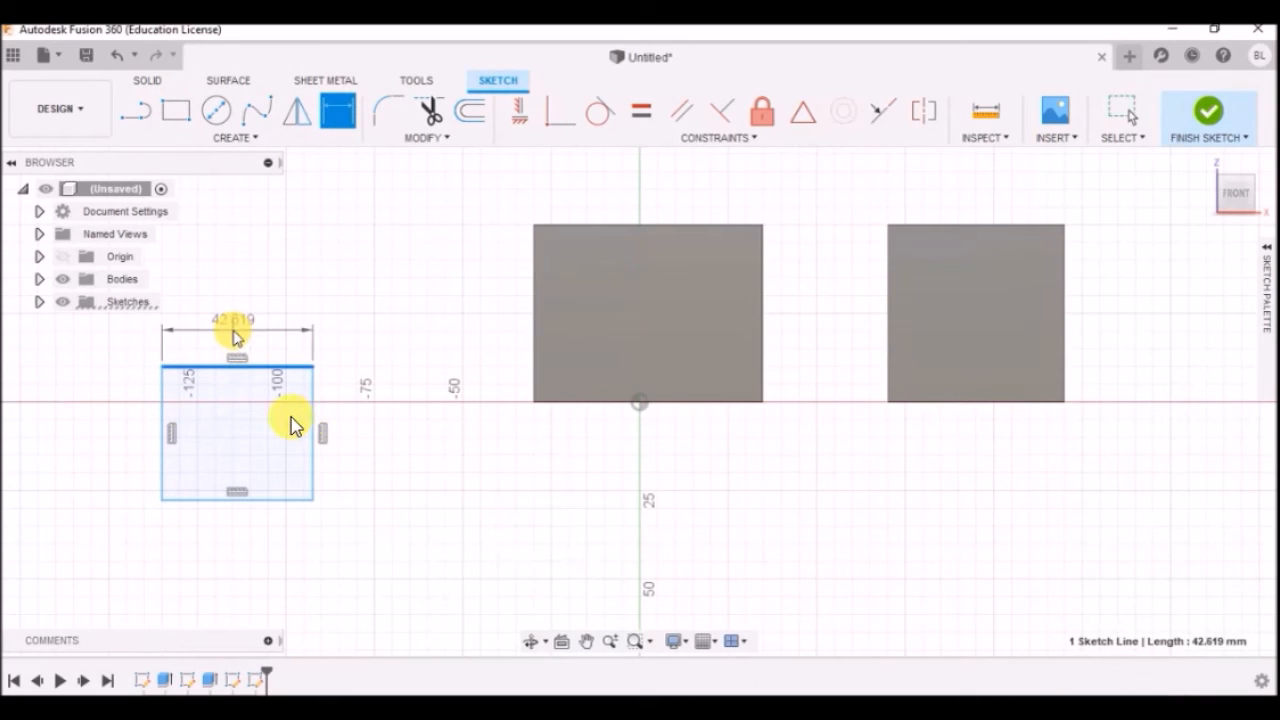
left_click(266, 338)
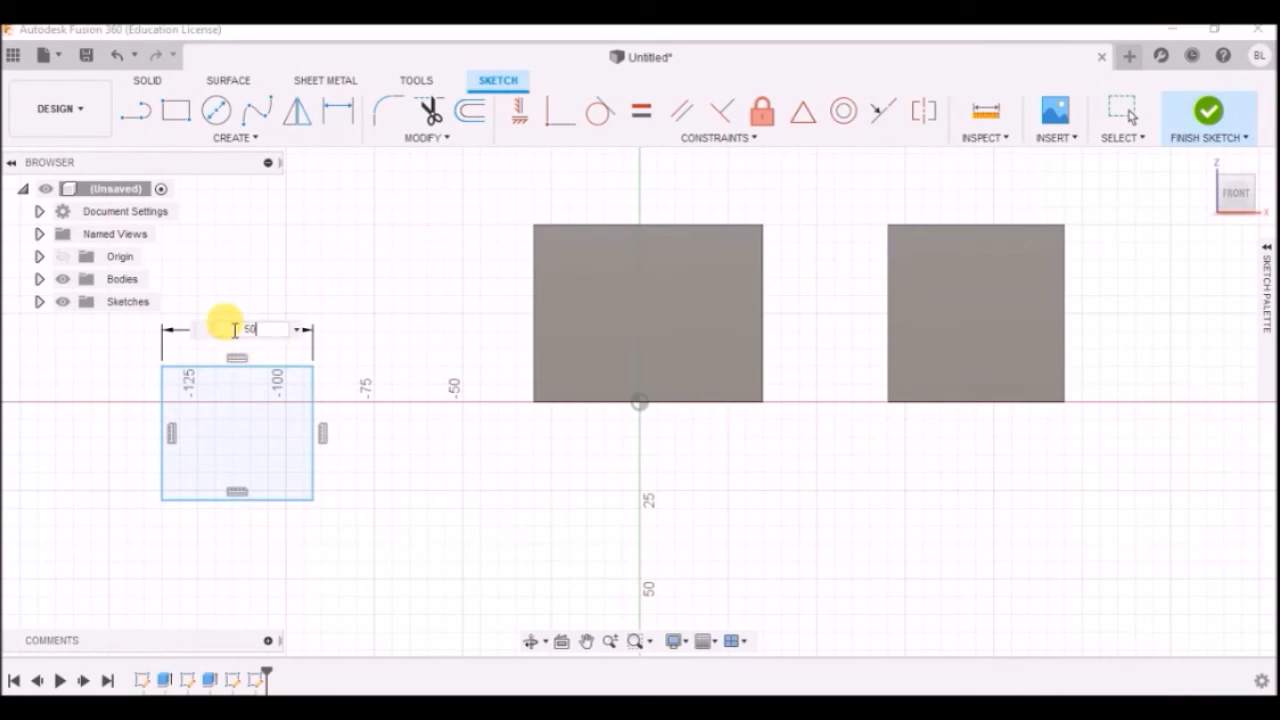
key("Return")
Dimension the outer vertical edge of the front-plane rectangle to 50 mm and finish the sketch
left_click(170, 434)
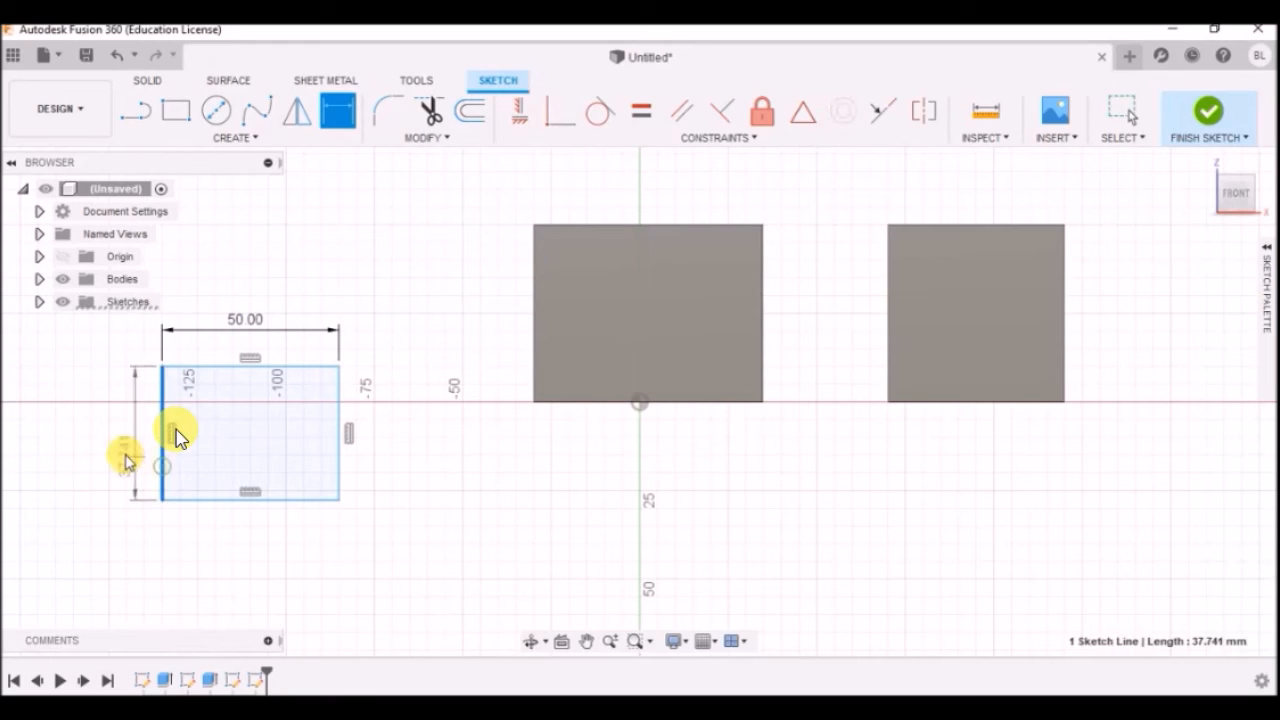
left_click(117, 449)
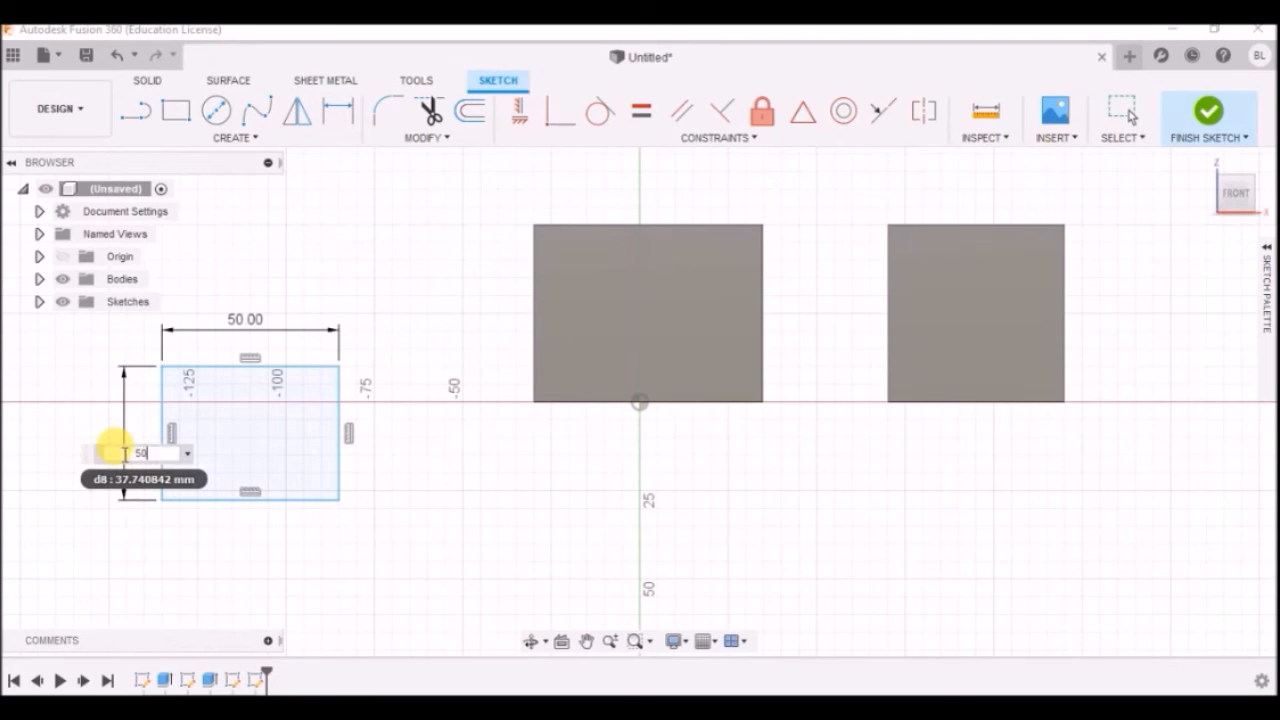
type("50")
key("Return")
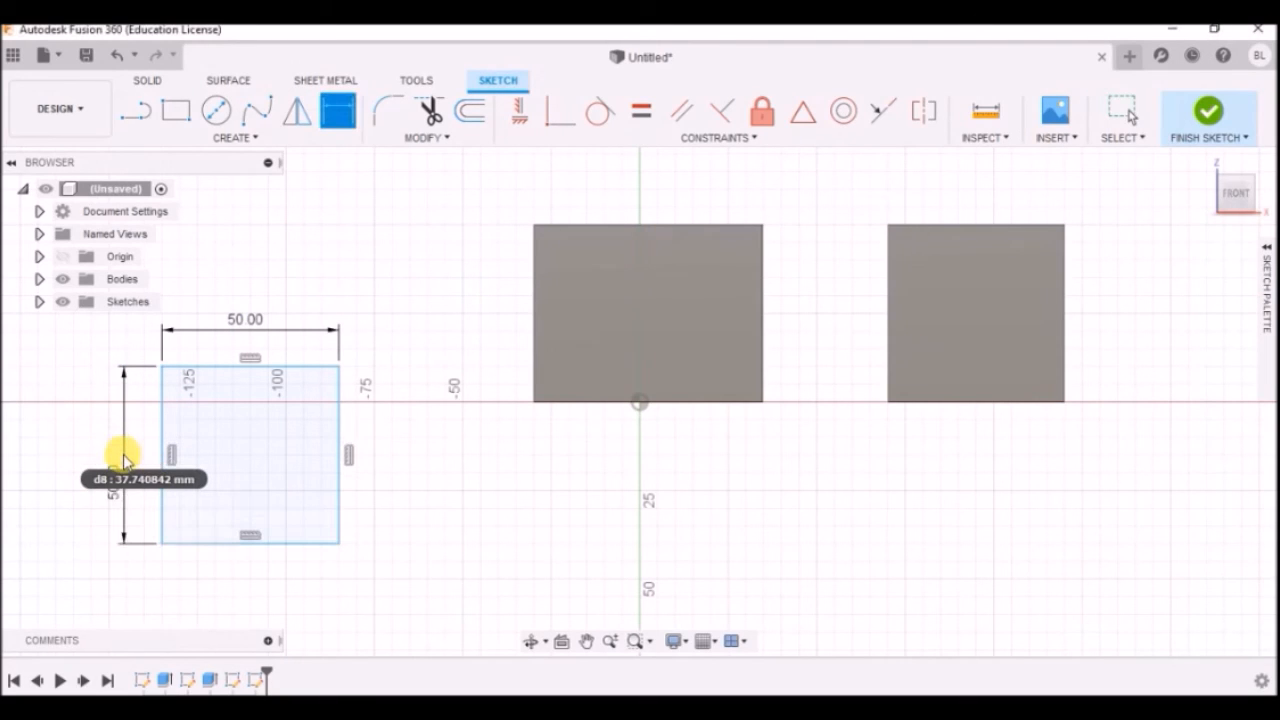
left_click(1208, 118)
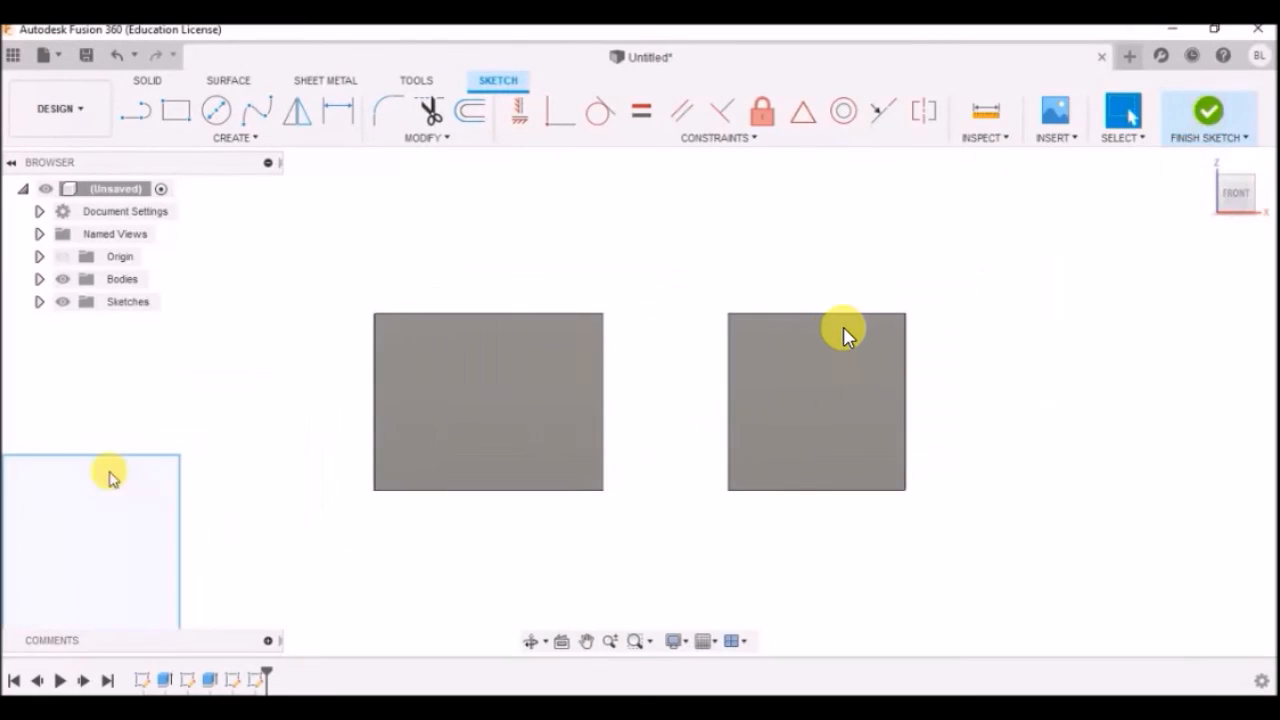
Start extruding the front-plane square backward by 20 mm as a new body, seen in the isometric view
left_click(1204, 162)
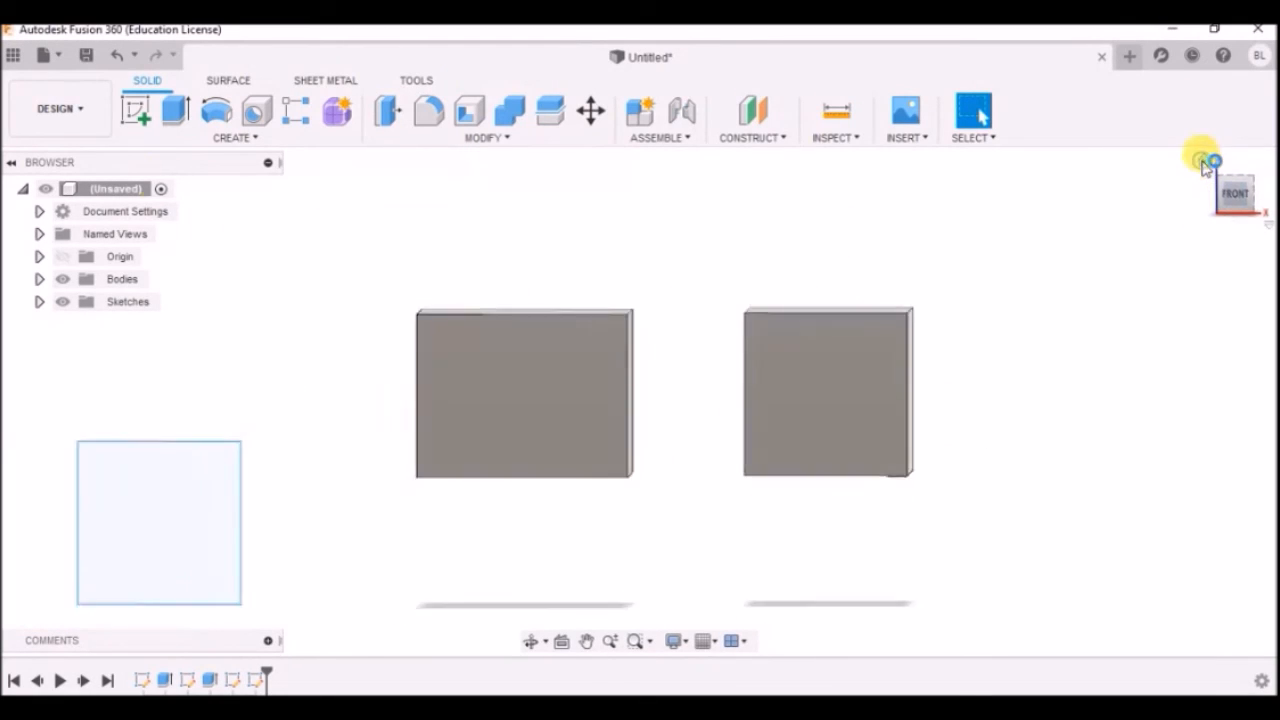
left_click(176, 118)
left_click_drag(480, 337, 512, 322)
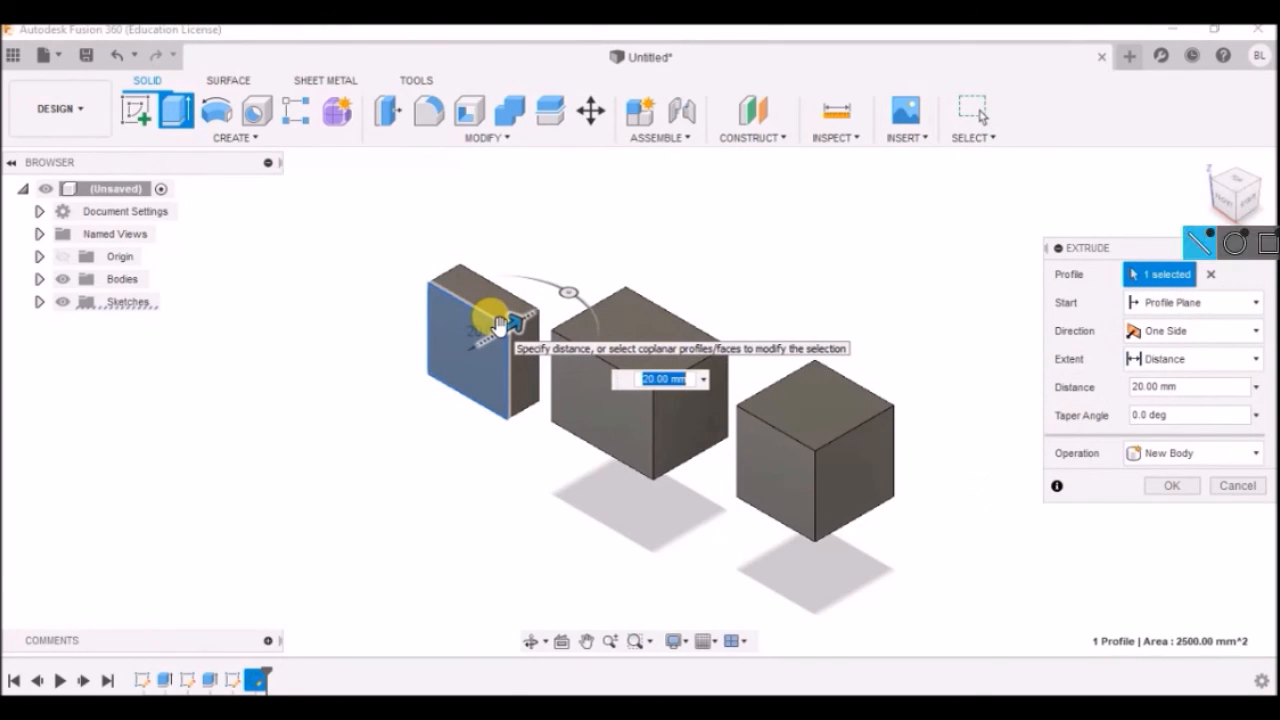
mouse_move(848, 552)
left_mouse_down()
mouse_move(826, 592)
mouse_move(928, 588)
mouse_move(885, 548)
mouse_move(836, 553)
mouse_move(888, 549)
mouse_move(866, 476)
mouse_move(880, 482)
left_mouse_up()
mouse_move(628, 488)
left_mouse_down()
mouse_move(586, 492)
mouse_move(666, 540)
mouse_move(714, 489)
mouse_move(655, 460)
left_mouse_up()
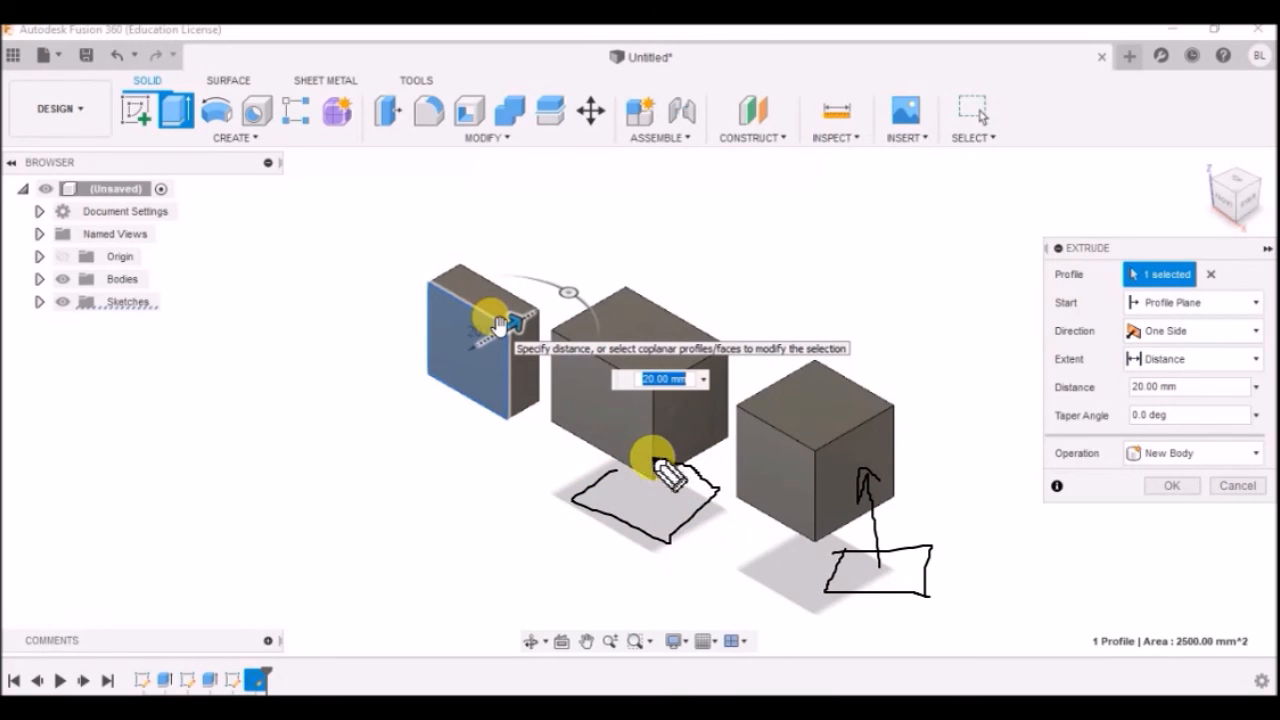
mouse_move(652, 510)
left_mouse_down()
mouse_move(648, 430)
mouse_move(626, 460)
left_mouse_up()
left_click_drag(649, 416, 673, 438)
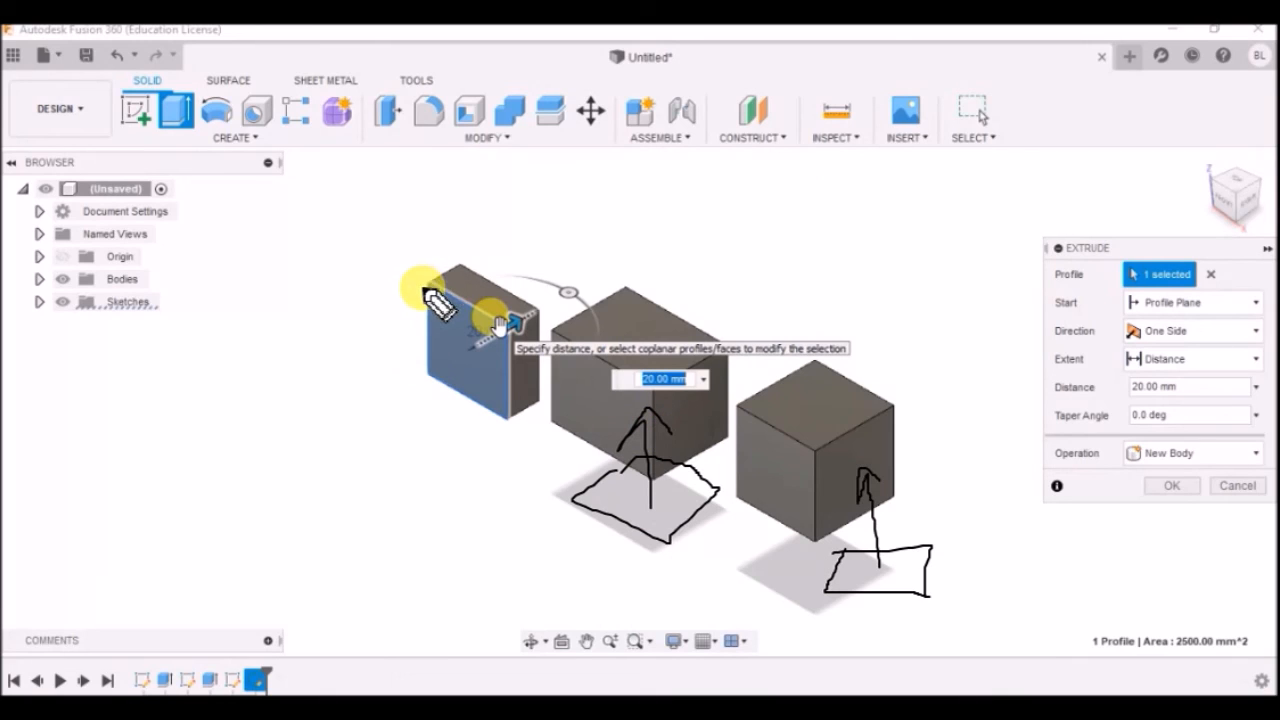
mouse_move(432, 287)
left_mouse_down()
mouse_move(434, 377)
mouse_move(522, 386)
mouse_move(523, 342)
mouse_move(437, 303)
mouse_move(589, 253)
mouse_move(575, 278)
left_mouse_up()
mouse_move(498, 330)
left_mouse_down()
mouse_move(385, 395)
mouse_move(404, 404)
left_mouse_up()
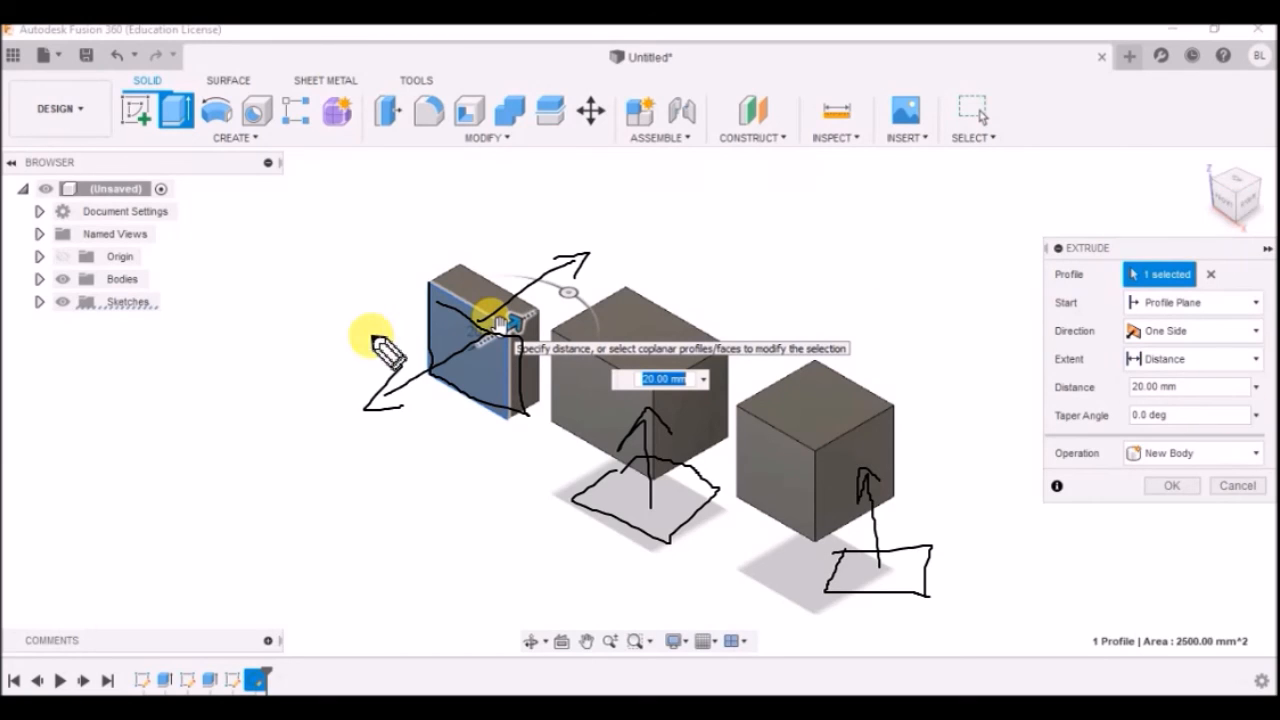
key("e")
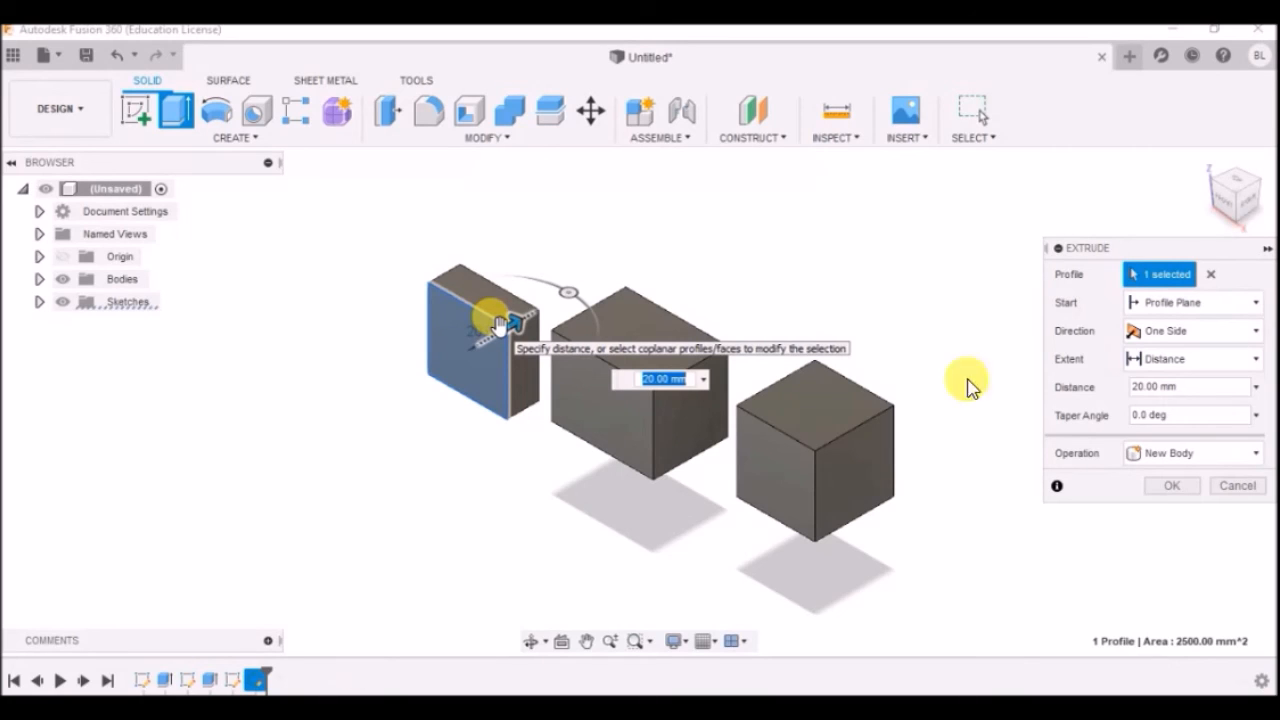
Set the front-plane square's extrusion distance to 50 mm and complete the third body
type("5")
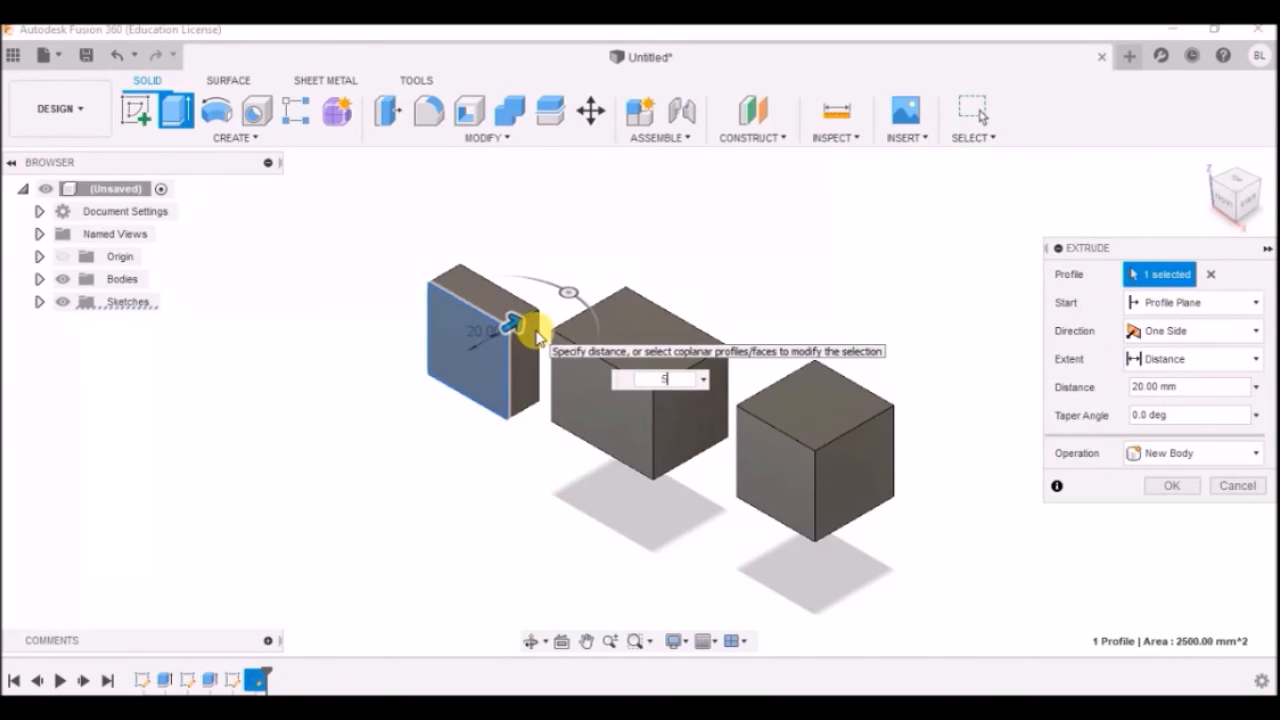
key("Return")
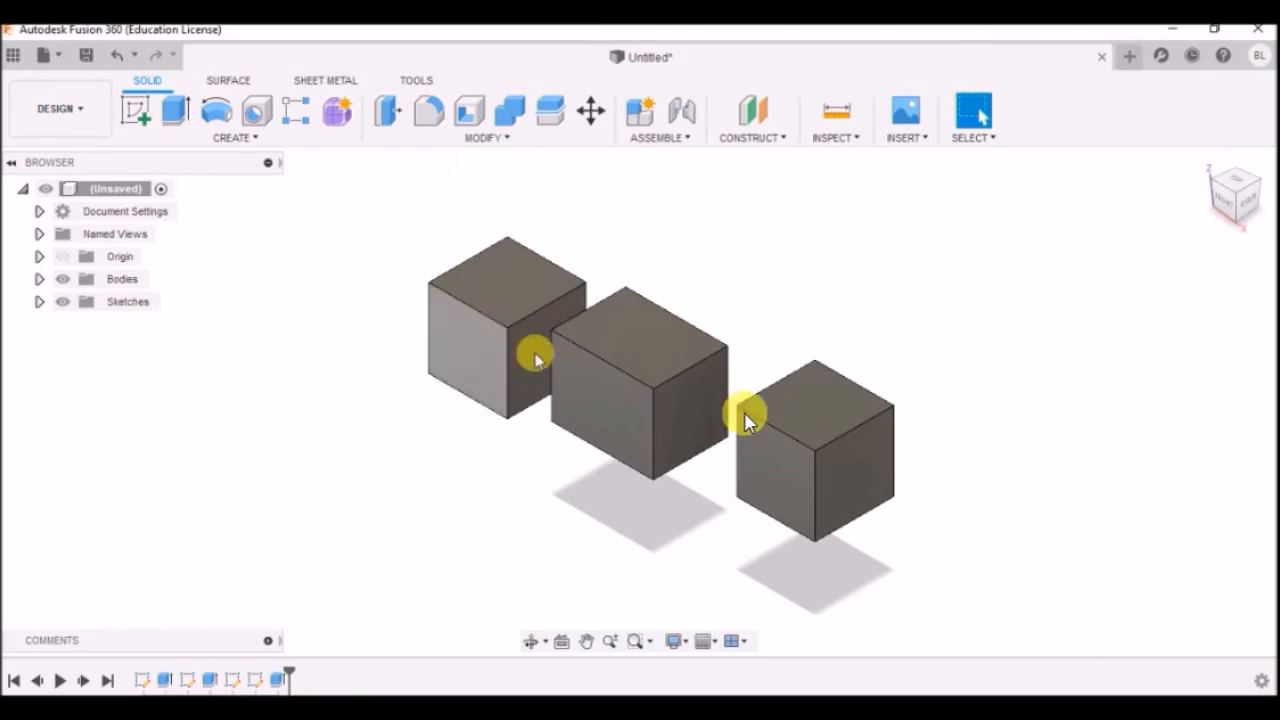